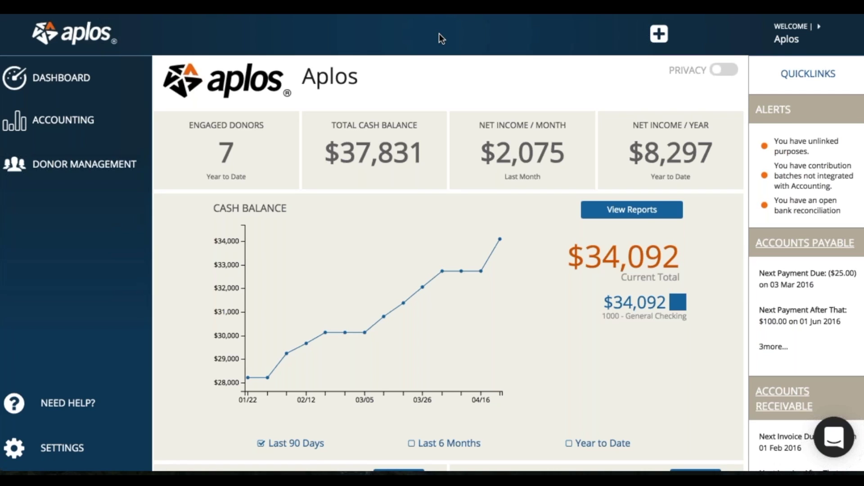
Go to Donor Management > Fundraising > Purposes to list the six active donation purposes
{"action": "left_click", "coordinate": [72, 166]}
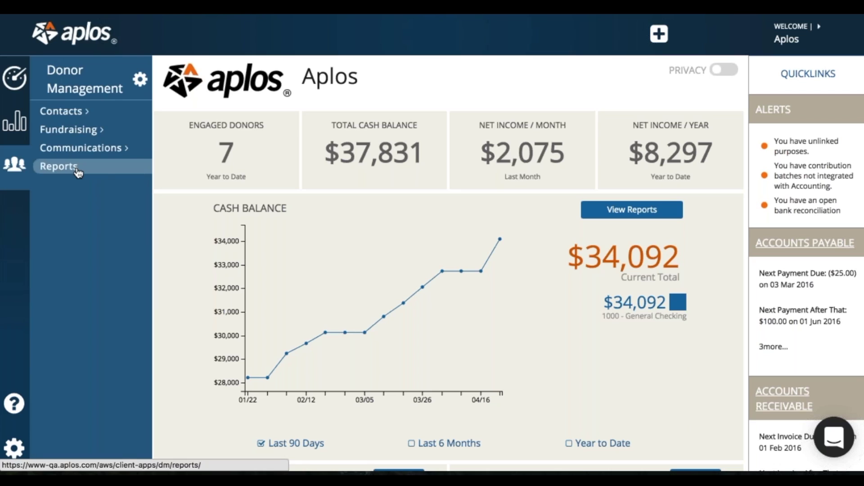
{"action": "left_click", "coordinate": [78, 130]}
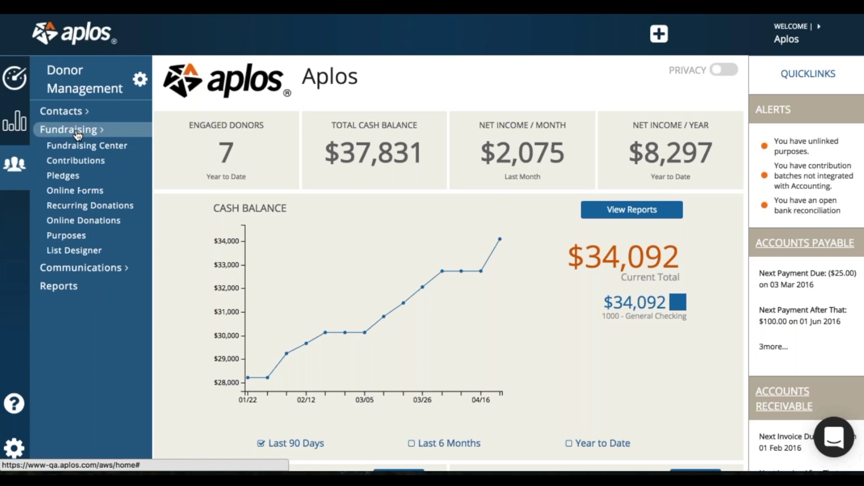
{"action": "left_click", "coordinate": [77, 236]}
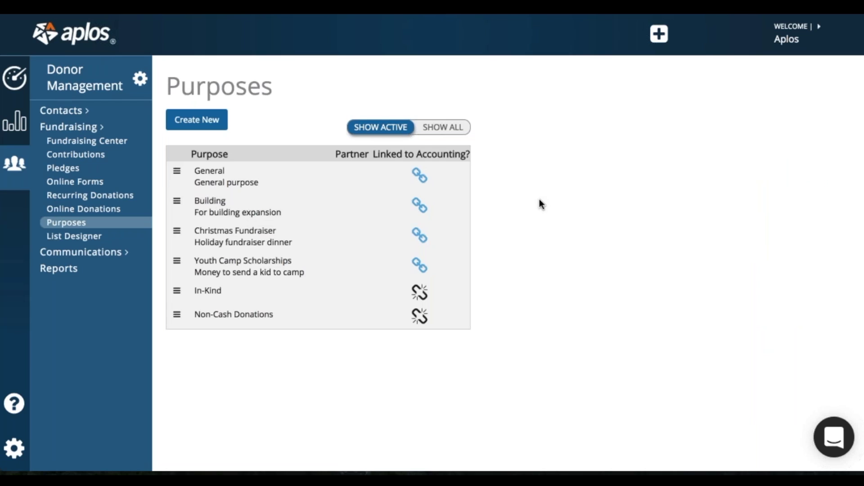
{"action": "left_click", "coordinate": [189, 119]}
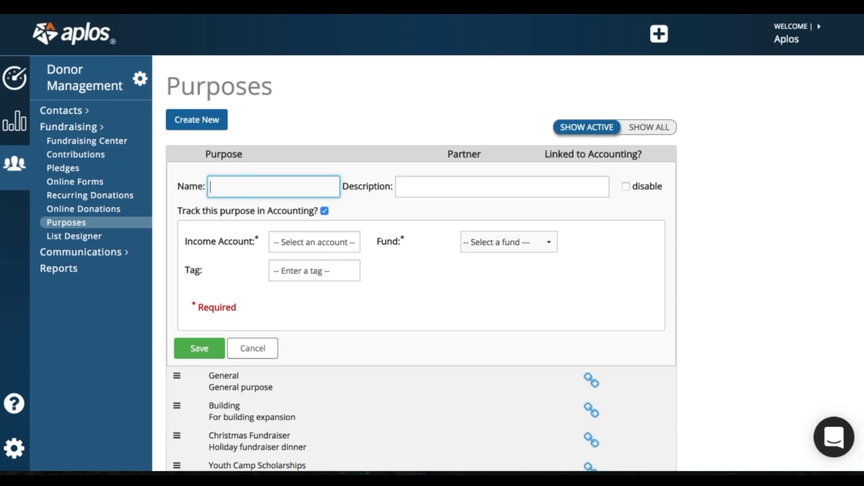
{"action": "left_click", "coordinate": [256, 349]}
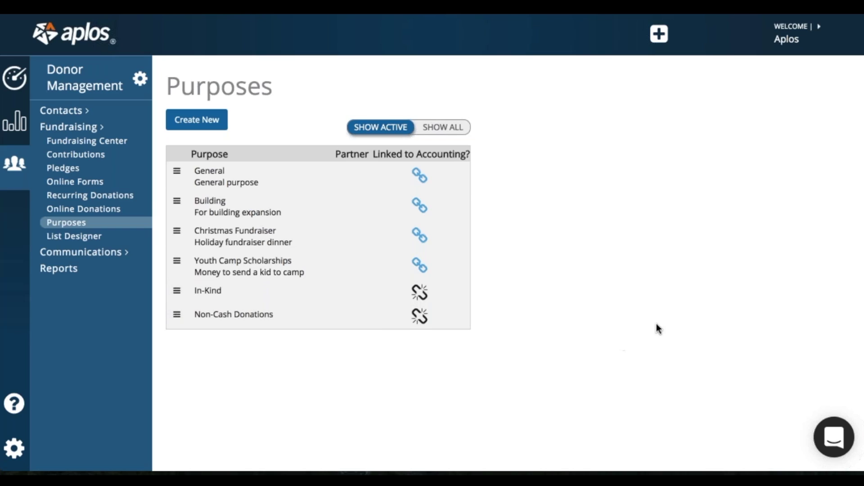
{"action": "left_click", "coordinate": [75, 182]}
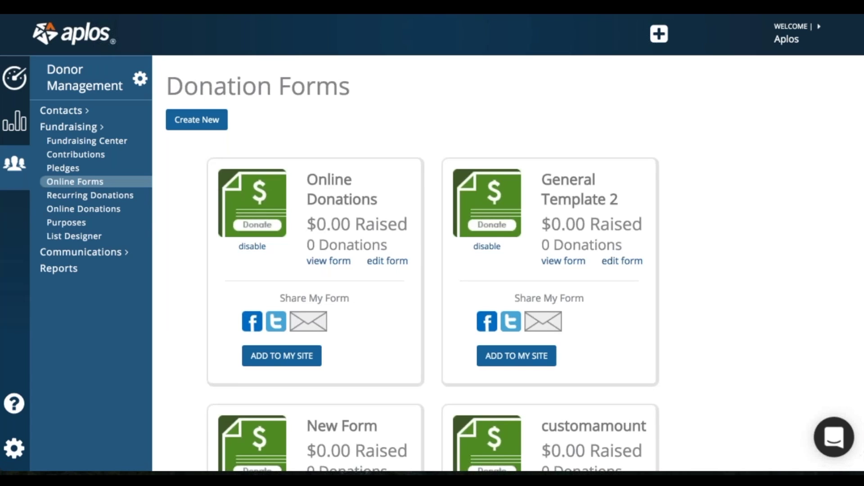
Scroll through the Donation Forms cards: Online Donations, General Template 2, New Form and customamount
{"action": "scroll", "coordinate": [515, 249], "scroll_direction": "down", "scroll_amount": 5}
{"action": "scroll", "coordinate": [515, 248], "scroll_direction": "down", "scroll_amount": 5}
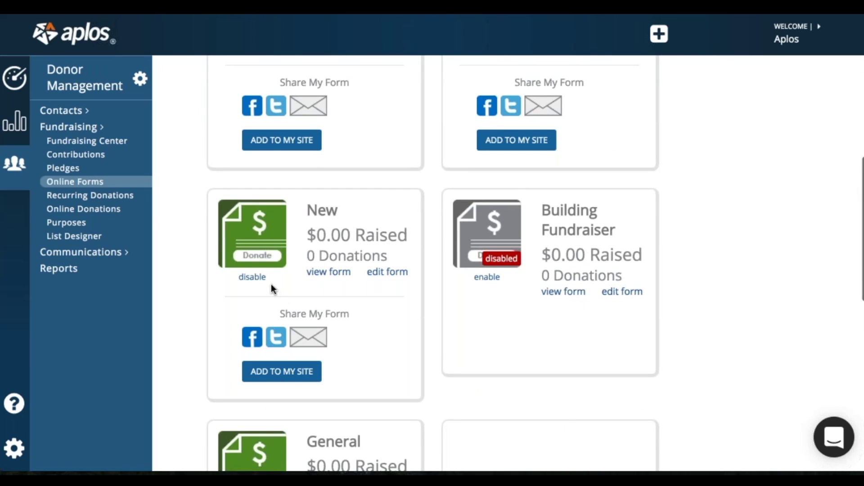
{"action": "scroll", "coordinate": [355, 305], "scroll_direction": "down", "scroll_amount": 3}
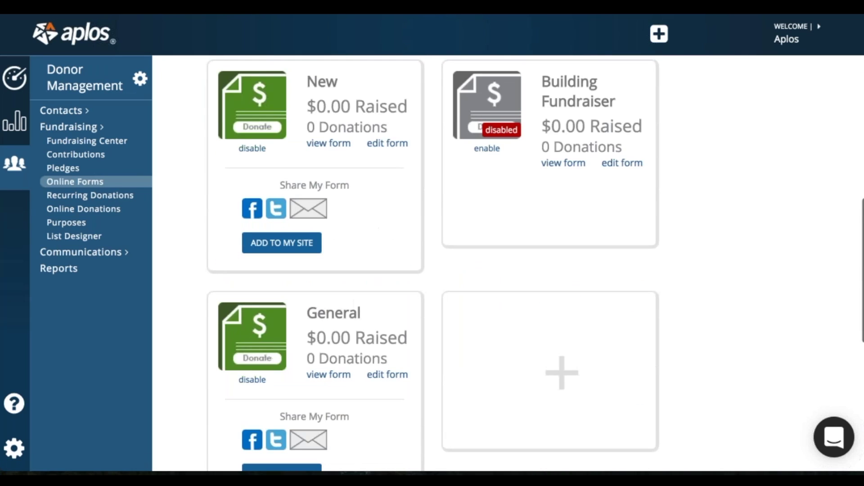
{"action": "scroll", "coordinate": [373, 328], "scroll_direction": "up", "scroll_amount": 13}
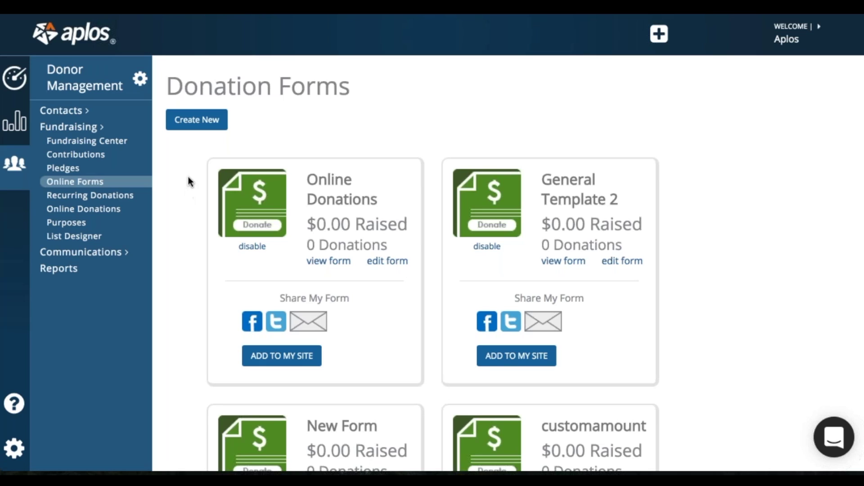
Create a new donation form named 'New Form'
{"action": "left_click", "coordinate": [195, 126]}
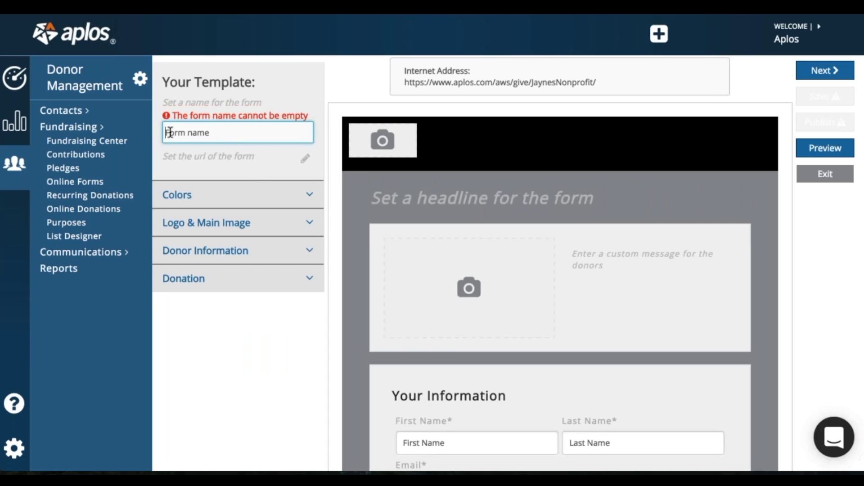
{"action": "type", "text": "Form name"}
{"action": "type", "text": "New Form"}
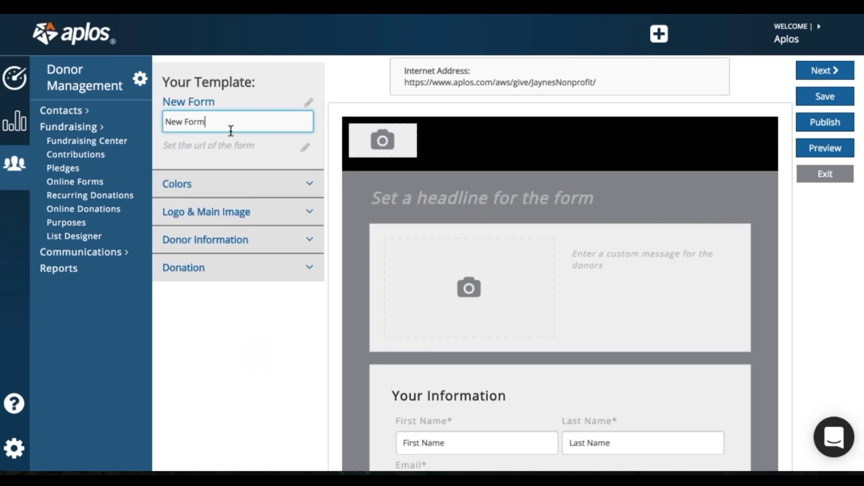
{"action": "left_click", "coordinate": [224, 142]}
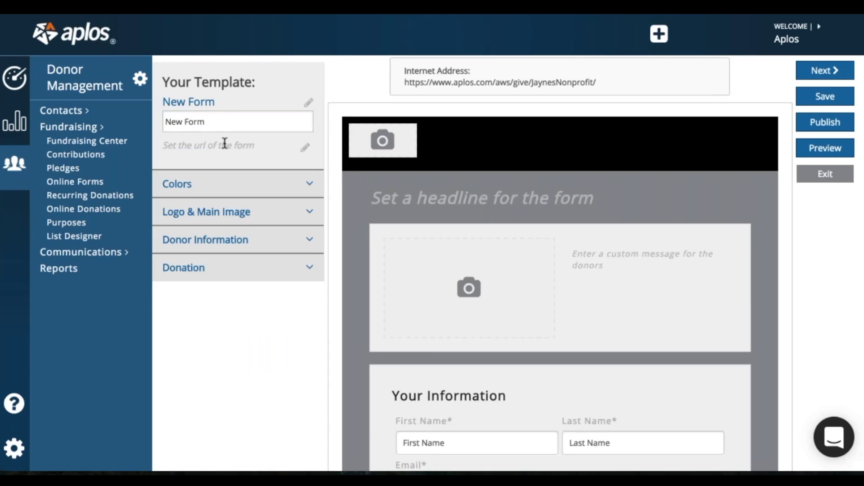
Try 'newform' as the form's web address
{"action": "left_click", "coordinate": [223, 143]}
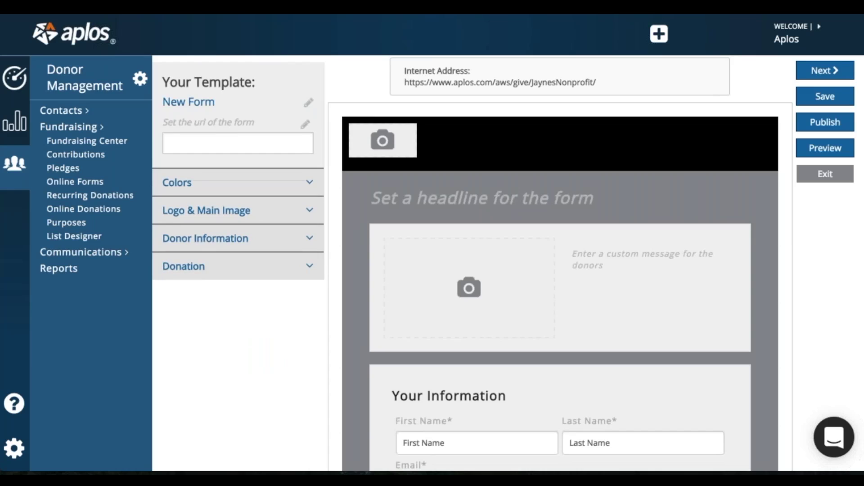
{"action": "left_click", "coordinate": [174, 140]}
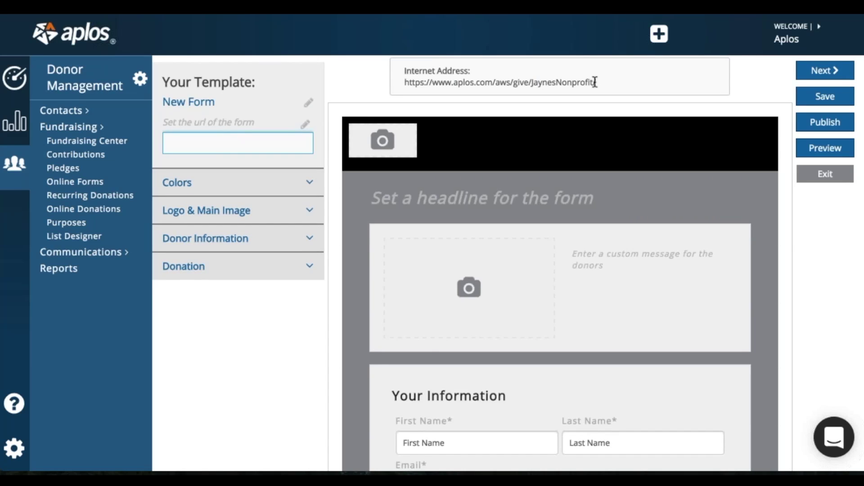
{"action": "left_click_drag", "start_coordinate": [597, 82], "coordinate": [399, 84]}
{"action": "left_click", "coordinate": [251, 145]}
{"action": "type", "text": "thew"}
{"action": "key", "text": "BackSpace"}
{"action": "key", "text": "BackSpace"}
{"action": "key", "text": "BackSpace"}
{"action": "key", "text": "BackSpace"}
{"action": "type", "text": "newform"}
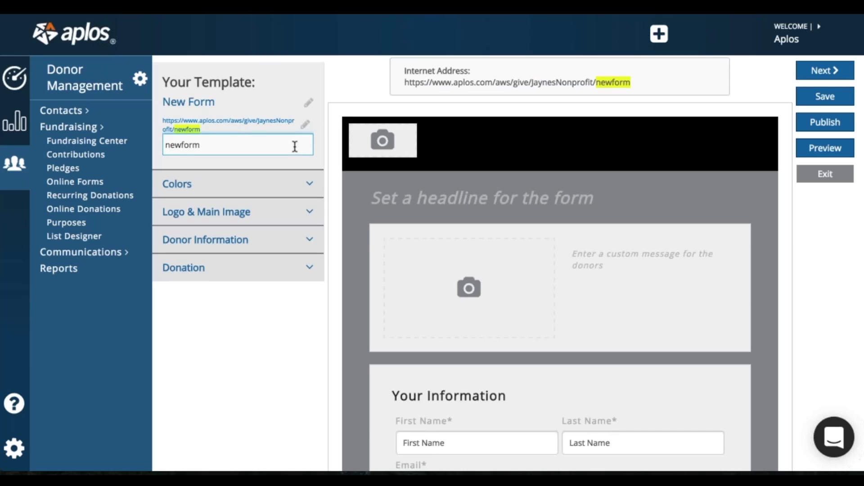
{"action": "key", "text": "Tab"}
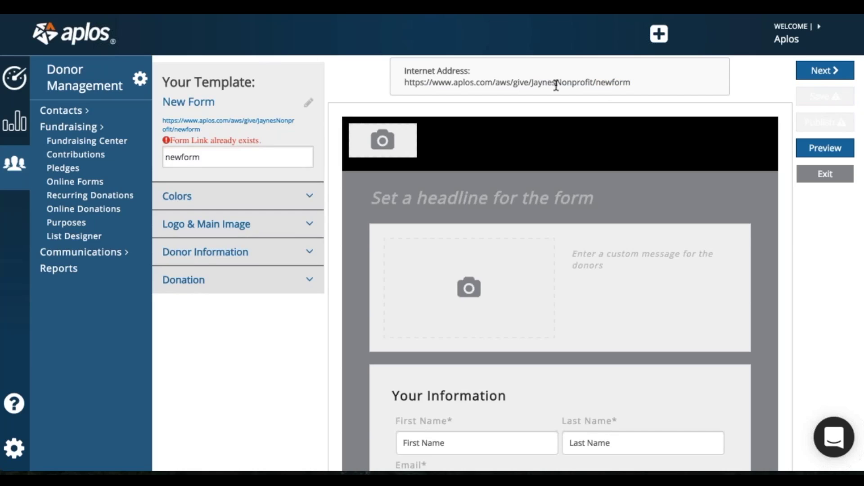
Change the taken web address to 'newdonationform' and confirm it
{"action": "left_click", "coordinate": [275, 158]}
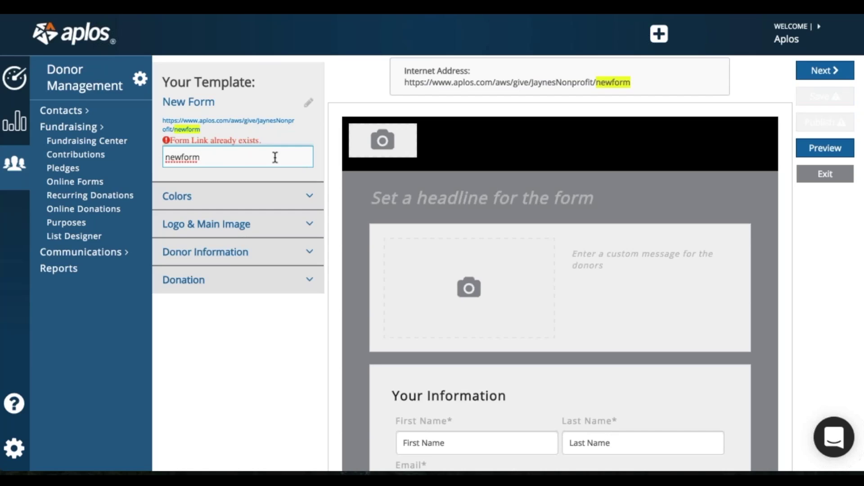
{"action": "left_click", "coordinate": [181, 157]}
{"action": "type", "text": "donat"}
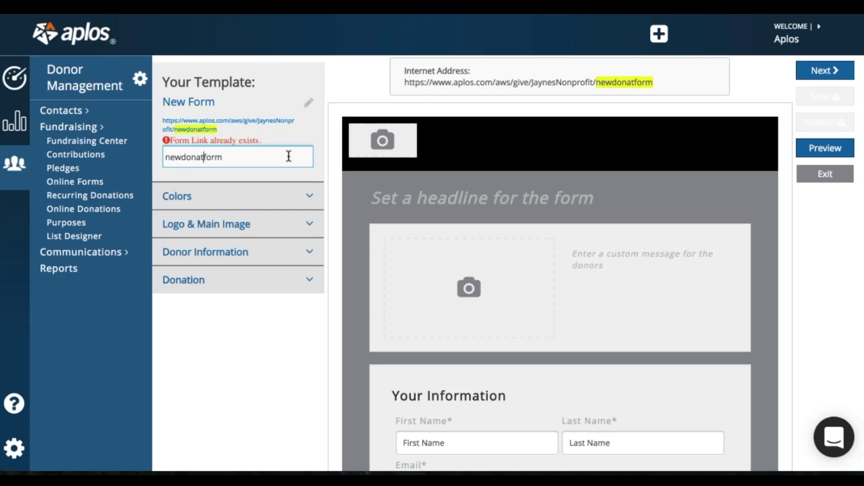
{"action": "type", "text": "ion"}
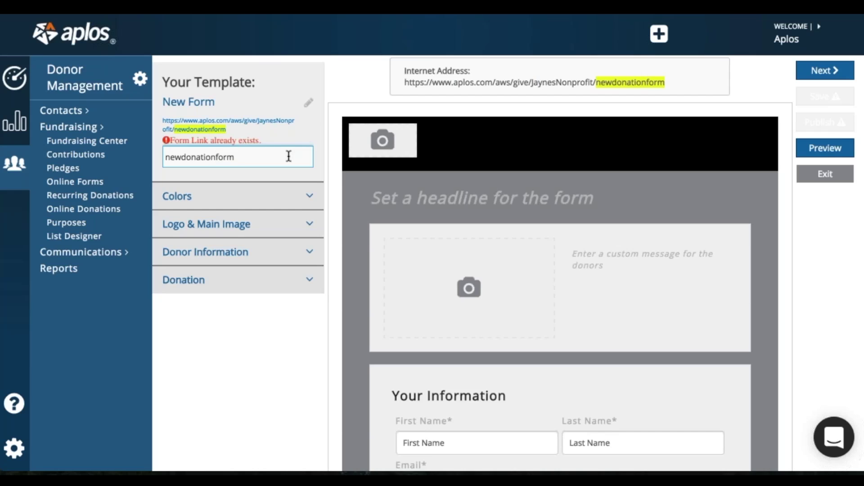
{"action": "key", "text": "Return"}
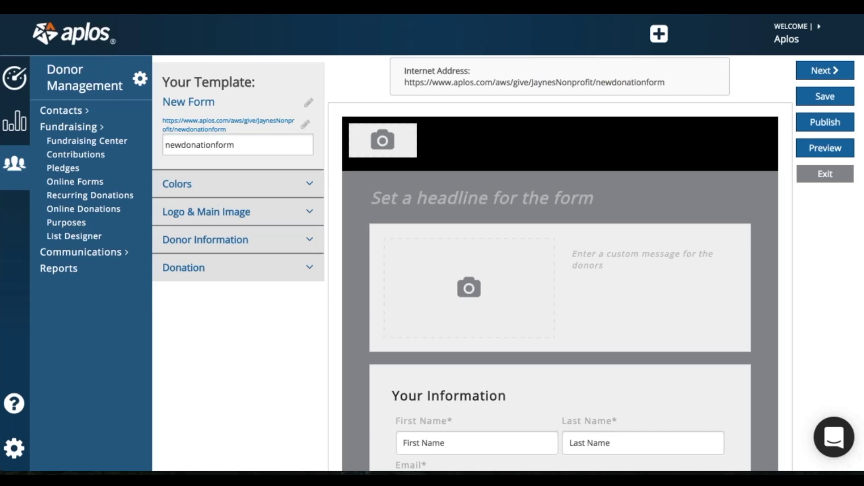
{"action": "left_click", "coordinate": [305, 126]}
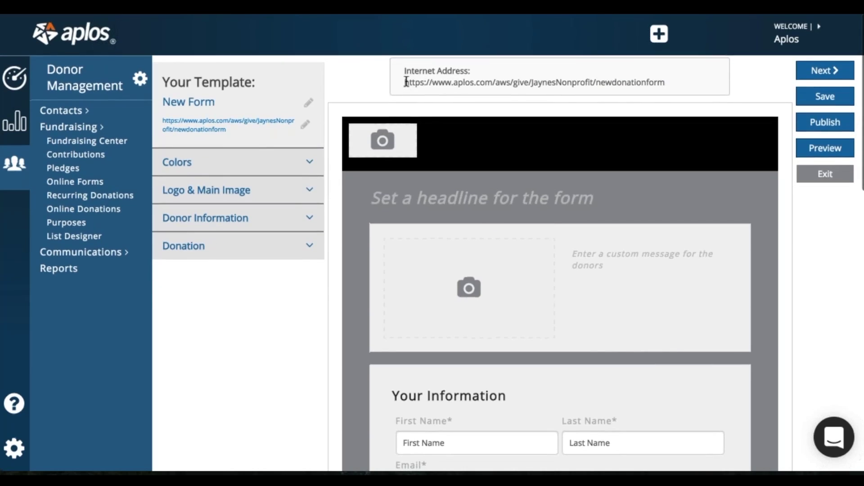
{"action": "left_click_drag", "start_coordinate": [406, 82], "coordinate": [663, 82]}
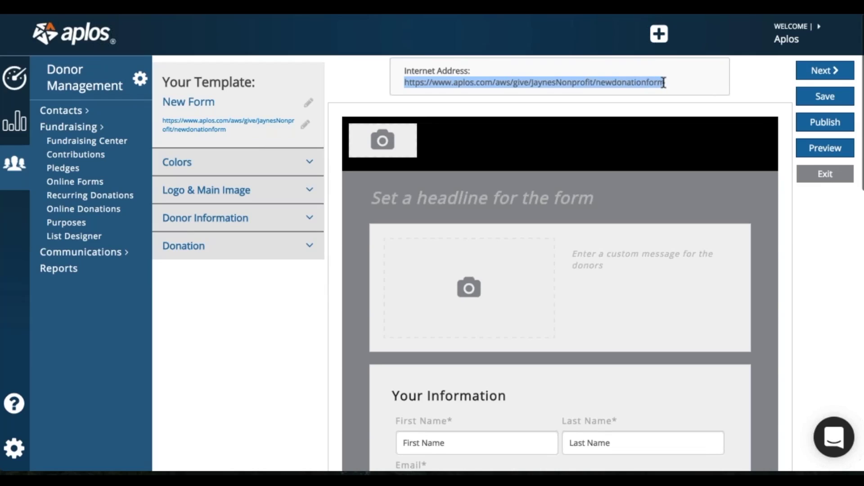
Apply the brown-and-tan colour style from the Colors section, then collapse it
{"action": "left_click", "coordinate": [663, 83]}
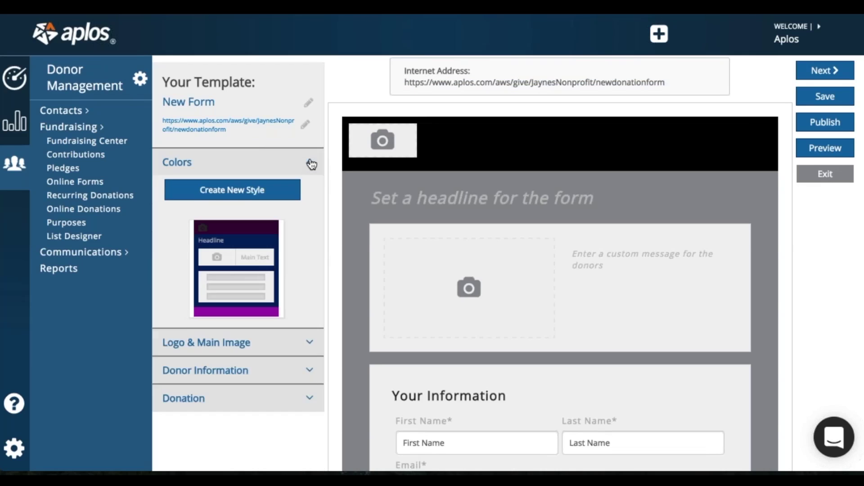
{"action": "mouse_move", "coordinate": [278, 262]}
{"action": "scroll", "coordinate": [291, 308], "scroll_direction": "down", "scroll_amount": 10}
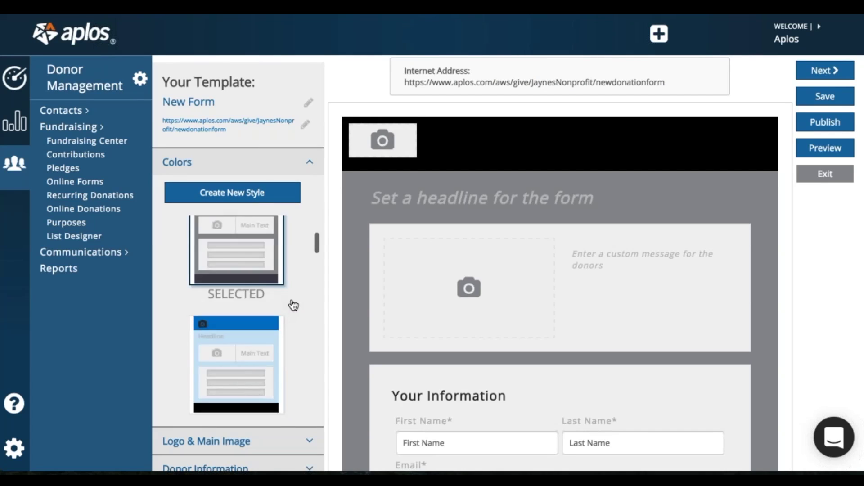
{"action": "scroll", "coordinate": [293, 306], "scroll_direction": "down", "scroll_amount": 10}
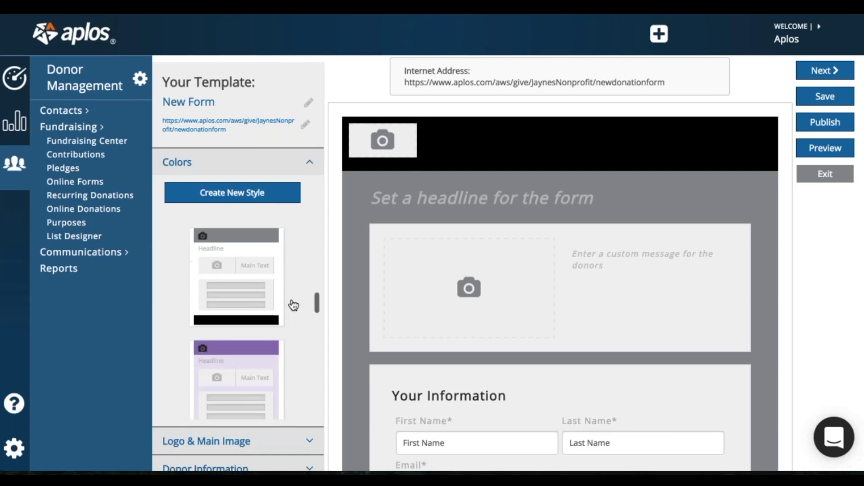
{"action": "scroll", "coordinate": [293, 306], "scroll_direction": "down", "scroll_amount": 10}
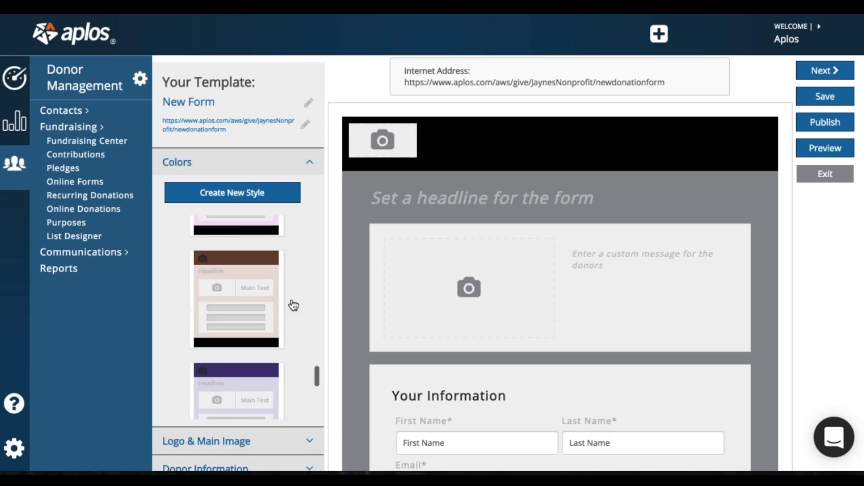
{"action": "scroll", "coordinate": [293, 305], "scroll_direction": "down", "scroll_amount": 3}
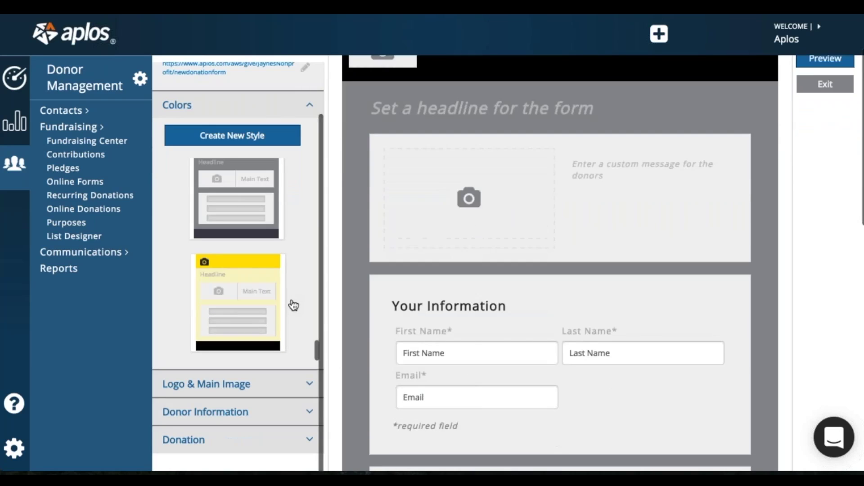
{"action": "scroll", "coordinate": [293, 305], "scroll_direction": "up", "scroll_amount": 5}
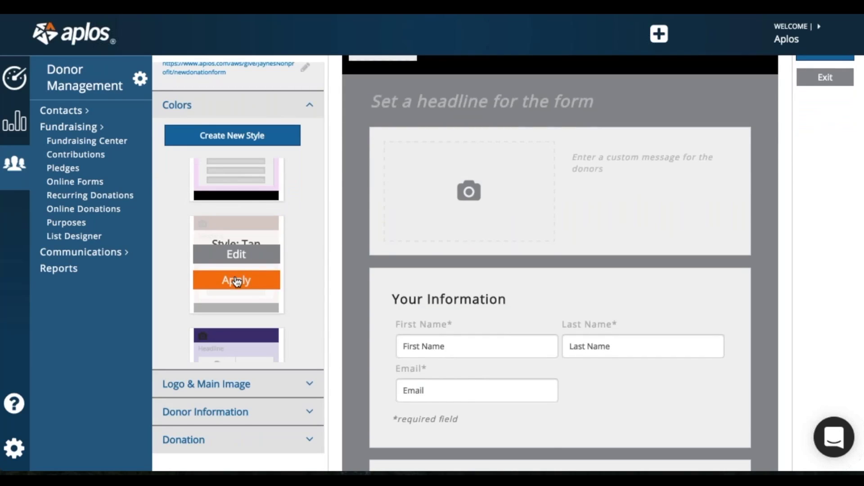
{"action": "left_click", "coordinate": [238, 279]}
{"action": "scroll", "coordinate": [300, 261], "scroll_direction": "up", "scroll_amount": 5}
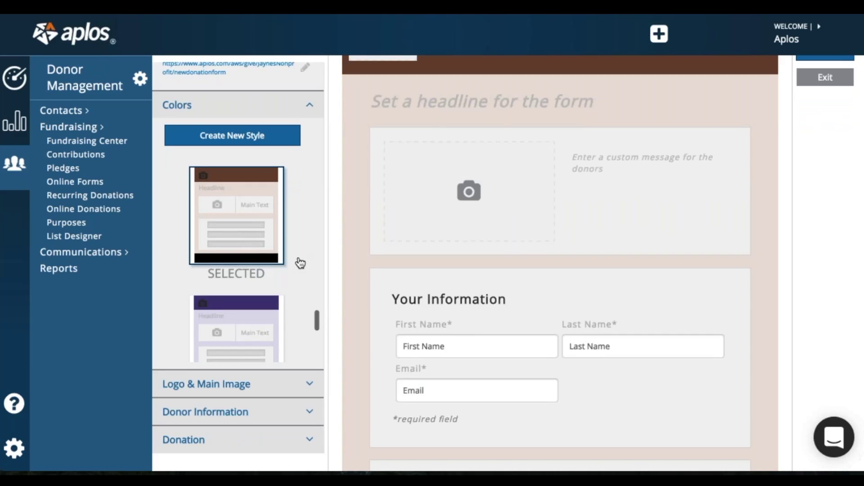
{"action": "scroll", "coordinate": [225, 158], "scroll_direction": "up", "scroll_amount": 1}
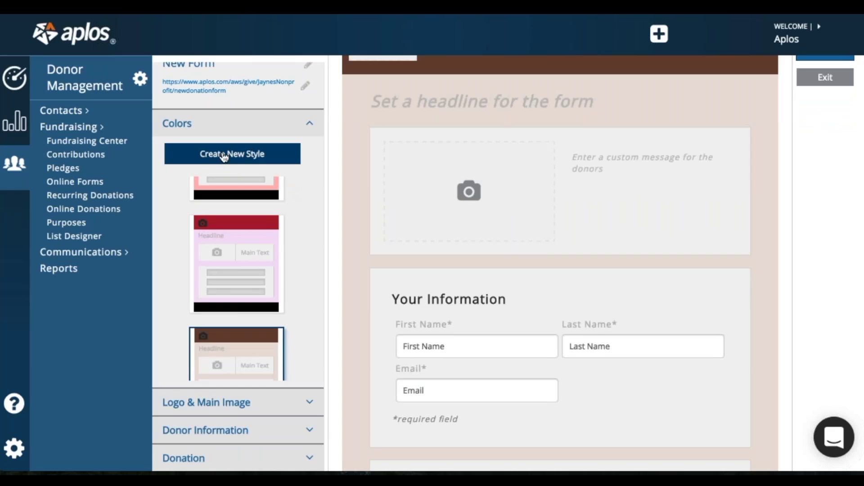
{"action": "scroll", "coordinate": [468, 198], "scroll_direction": "up", "scroll_amount": 2}
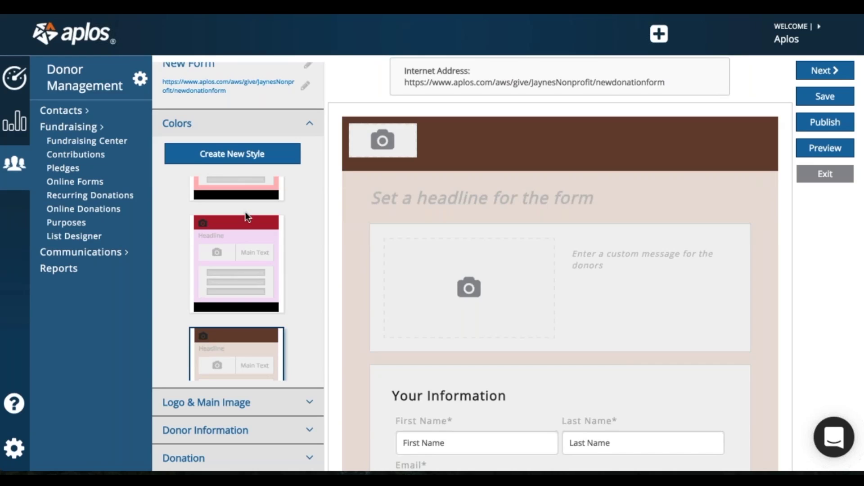
{"action": "scroll", "coordinate": [246, 223], "scroll_direction": "down", "scroll_amount": 3}
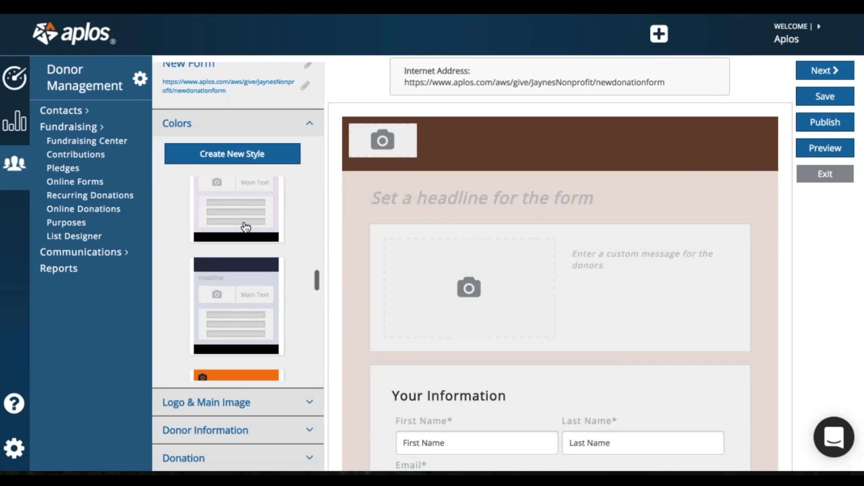
{"action": "scroll", "coordinate": [245, 227], "scroll_direction": "up", "scroll_amount": 10}
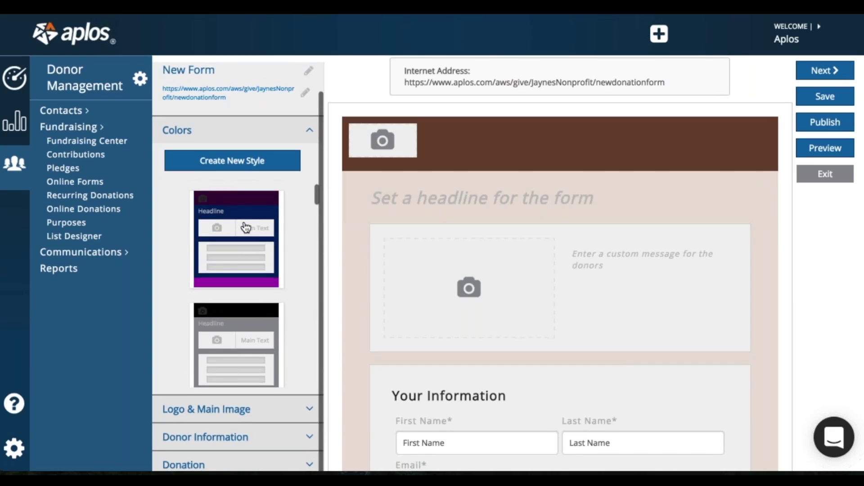
{"action": "scroll", "coordinate": [246, 226], "scroll_direction": "up", "scroll_amount": 1}
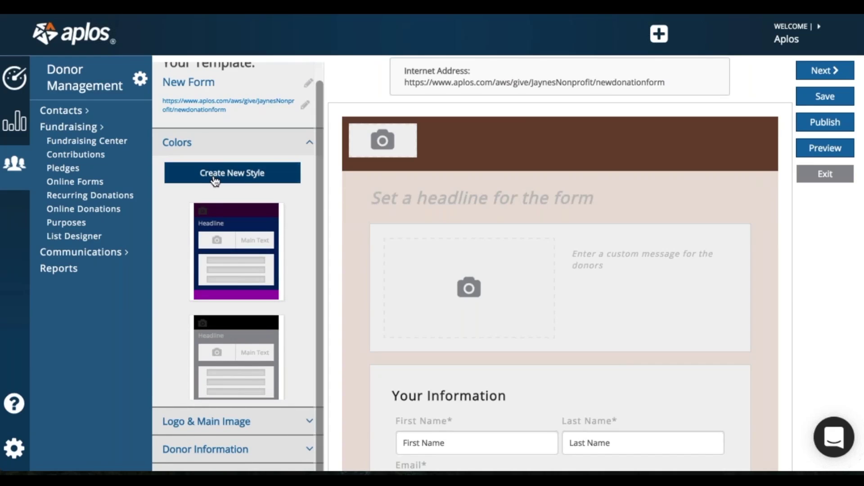
{"action": "left_click", "coordinate": [309, 143]}
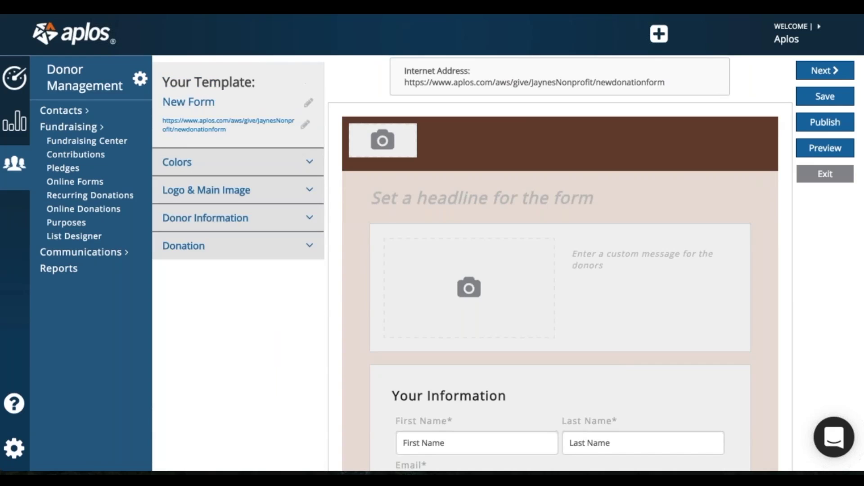
Set the form logo to aplos-logo-registered-07.png from the image library
{"action": "left_click", "coordinate": [310, 193]}
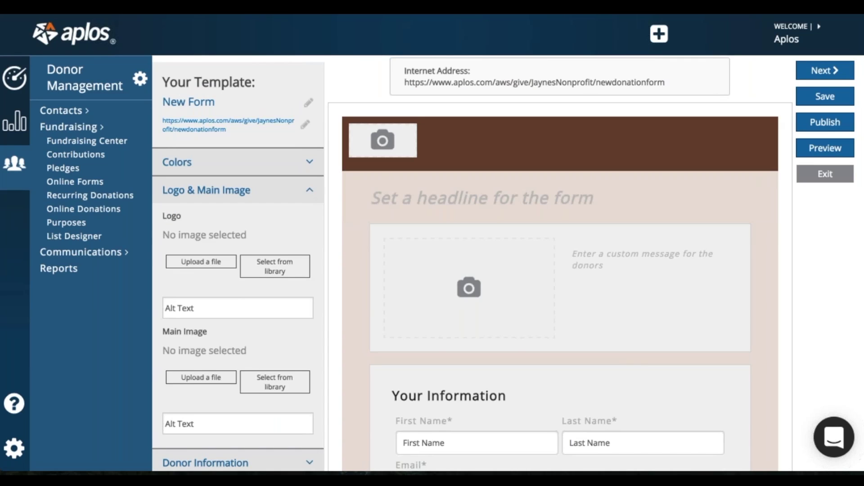
{"action": "scroll", "coordinate": [269, 235], "scroll_direction": "down", "scroll_amount": 1}
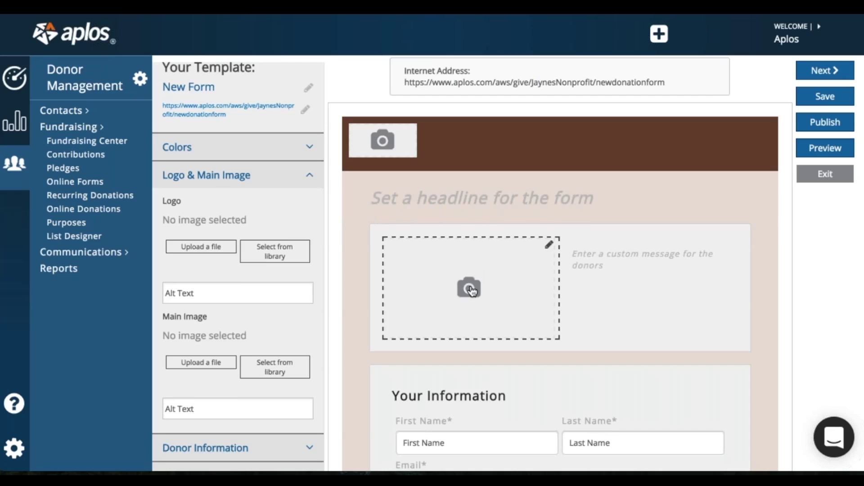
{"action": "left_click", "coordinate": [268, 252]}
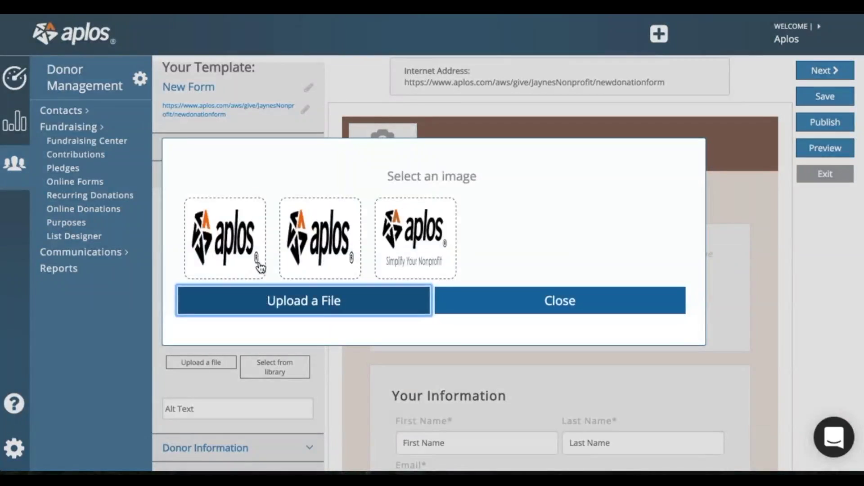
{"action": "left_click", "coordinate": [396, 265]}
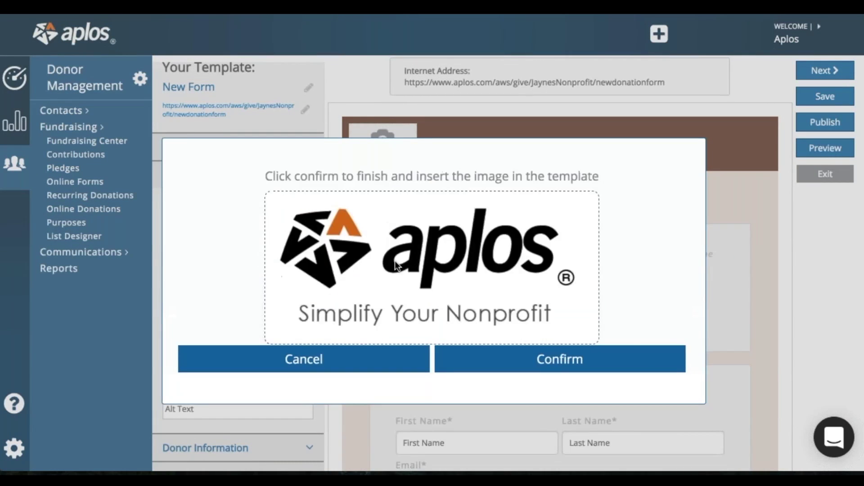
{"action": "left_click", "coordinate": [548, 360]}
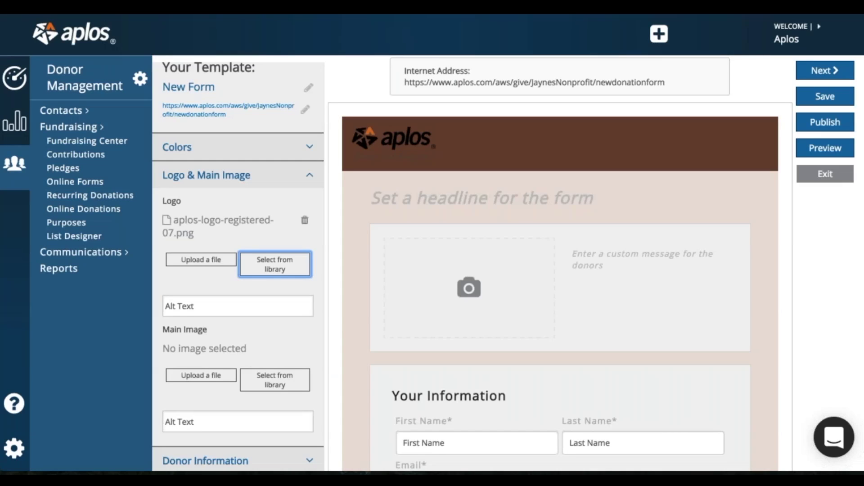
Set the headline to 'Please donate for our mission trip'
{"action": "left_click", "coordinate": [458, 201]}
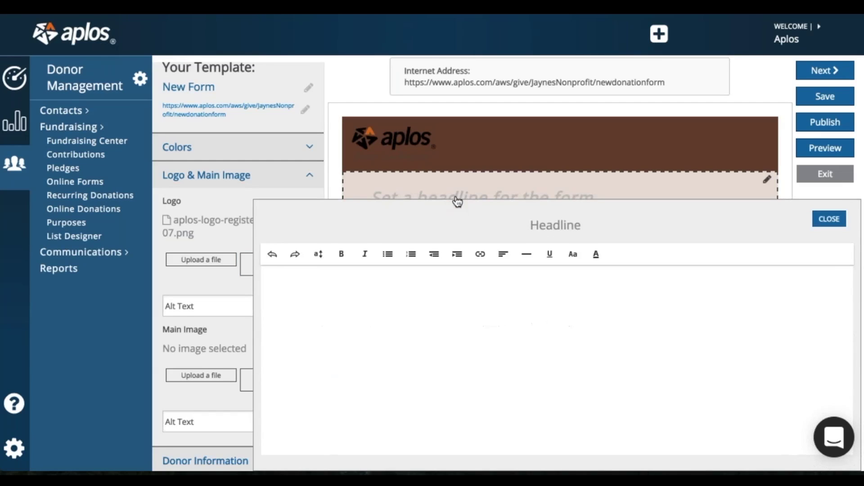
{"action": "left_click", "coordinate": [388, 294]}
{"action": "type", "text": "Please"}
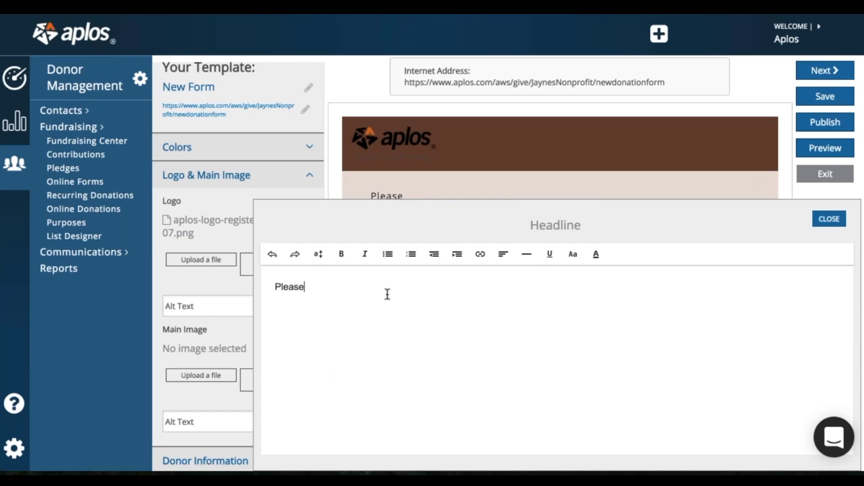
{"action": "type", "text": " don"}
{"action": "type", "text": "ation"}
{"action": "key", "text": "BackSpace"}
{"action": "key", "text": "BackSpace"}
{"action": "key", "text": "BackSpace"}
{"action": "type", "text": "e for"}
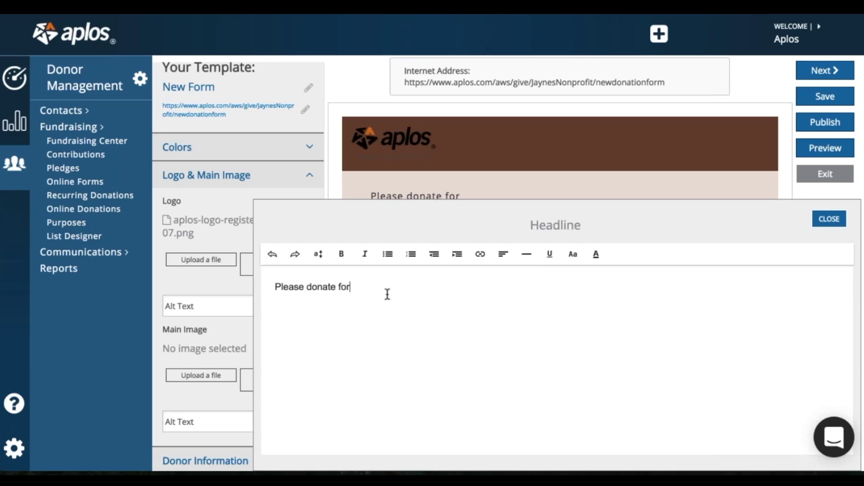
{"action": "type", "text": " our mission trip"}
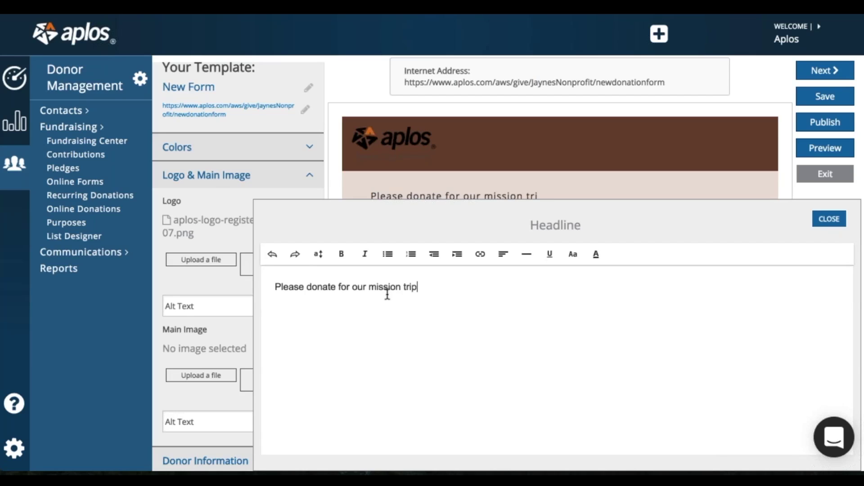
{"action": "left_click", "coordinate": [831, 220]}
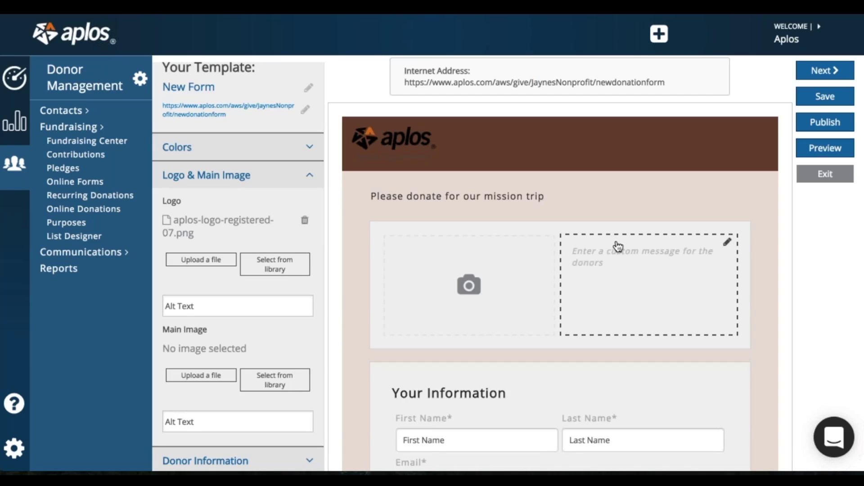
Replace 'mission trip' with 'fundraiser' in the headline
{"action": "left_click", "coordinate": [509, 201]}
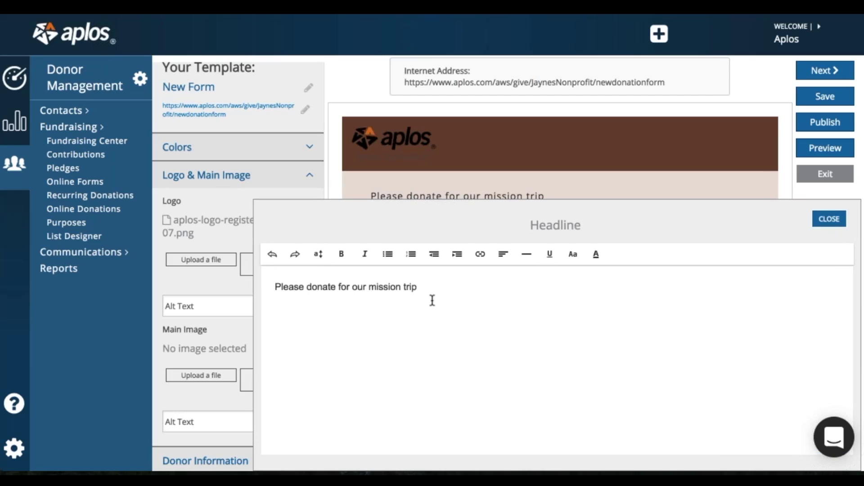
{"action": "left_click_drag", "start_coordinate": [431, 285], "coordinate": [270, 288]}
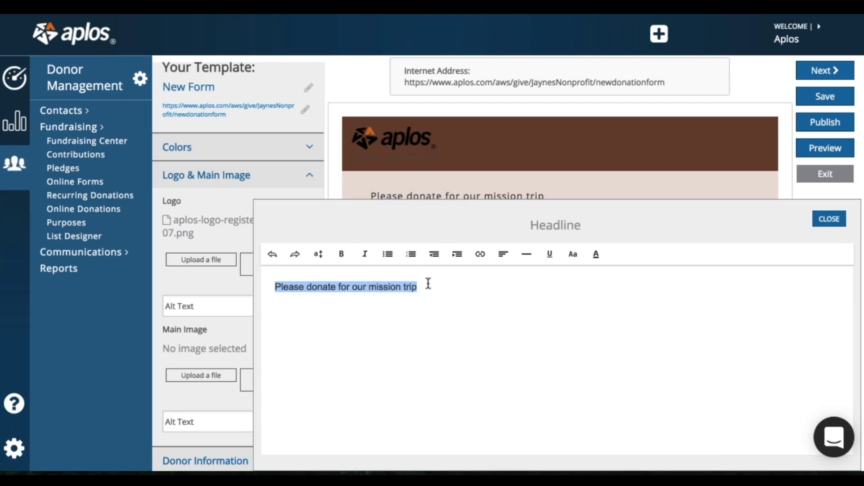
{"action": "left_click_drag", "start_coordinate": [426, 284], "coordinate": [371, 286]}
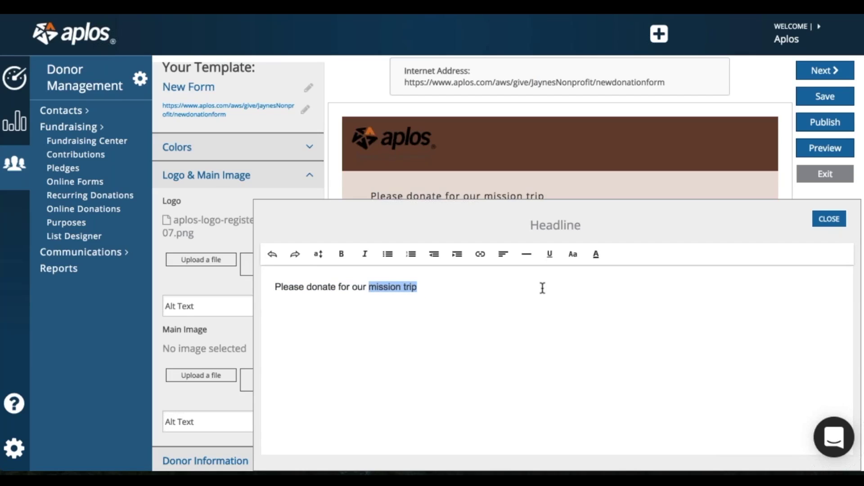
{"action": "type", "text": "fundra"}
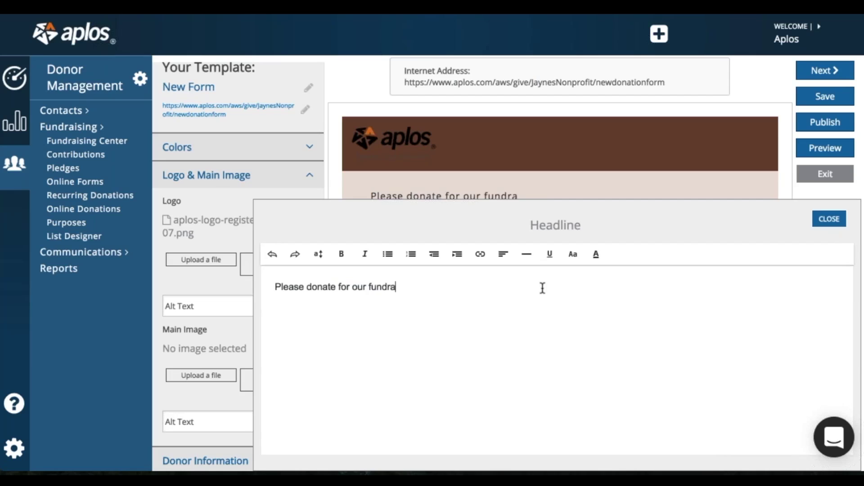
{"action": "type", "text": "iser"}
{"action": "left_click", "coordinate": [829, 219]}
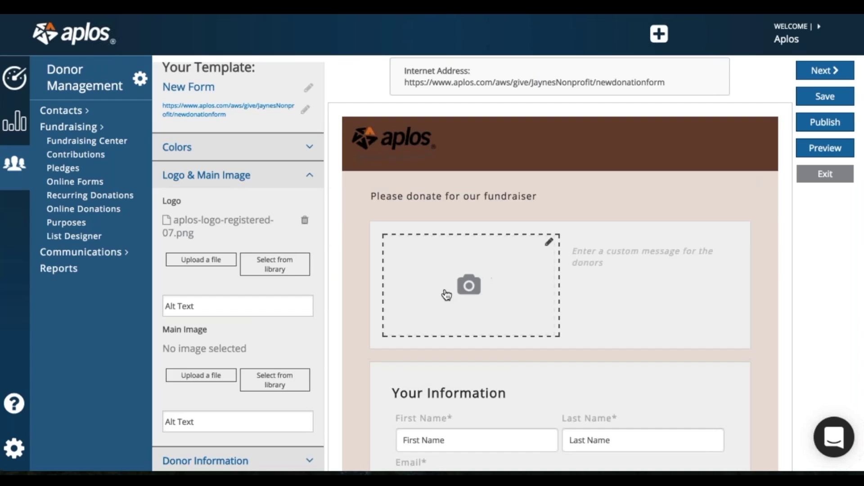
Add the message 'Thank you for your donation. We are using them to better our community.'
{"action": "left_click", "coordinate": [643, 274]}
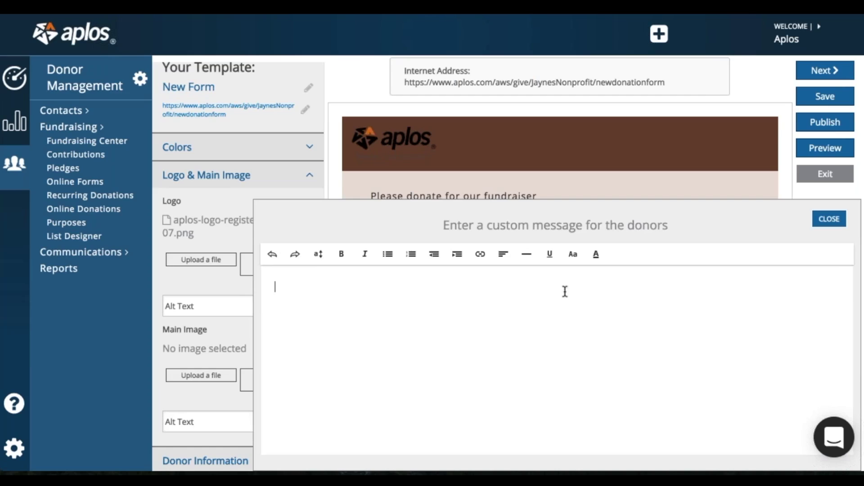
{"action": "type", "text": "Thank you for your d"}
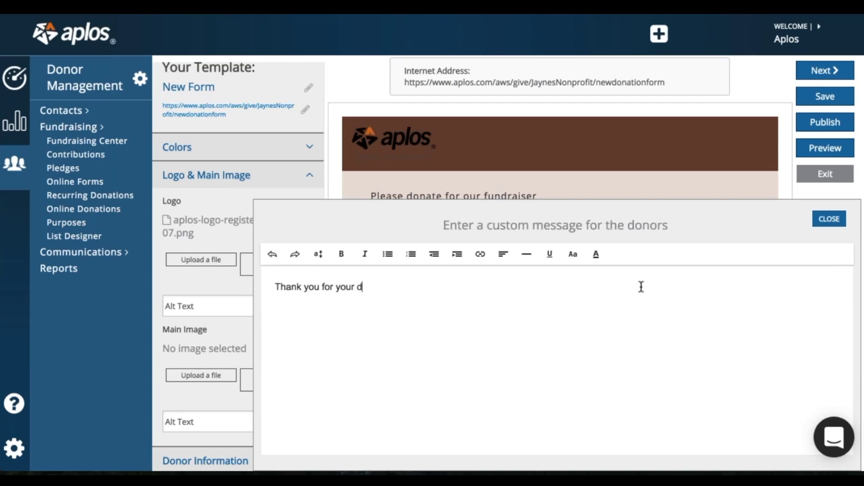
{"action": "type", "text": "onation. We are using them t"}
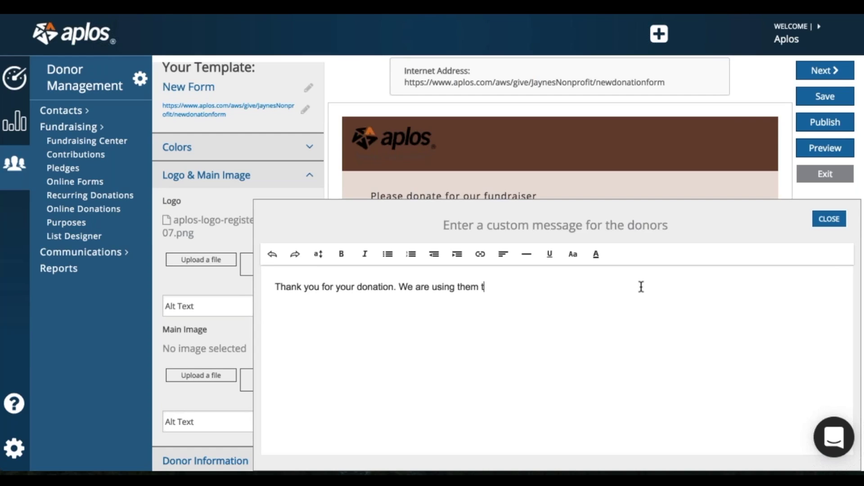
{"action": "type", "text": "o better our community."}
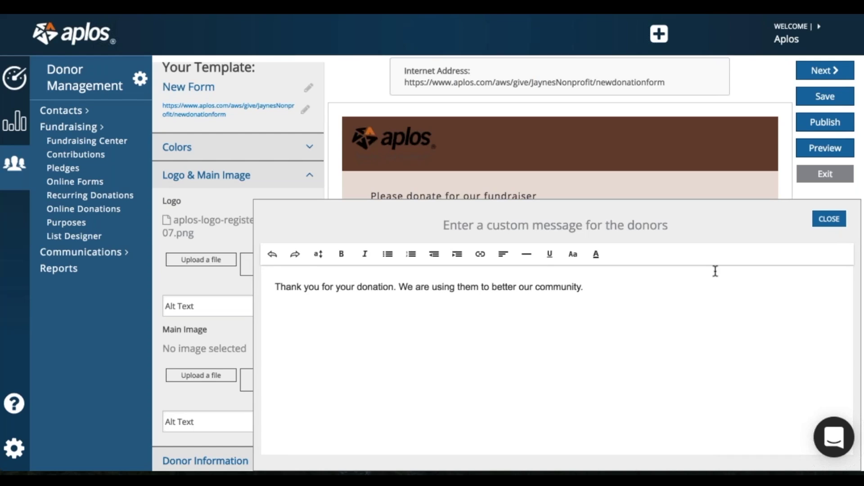
{"action": "left_click", "coordinate": [829, 219]}
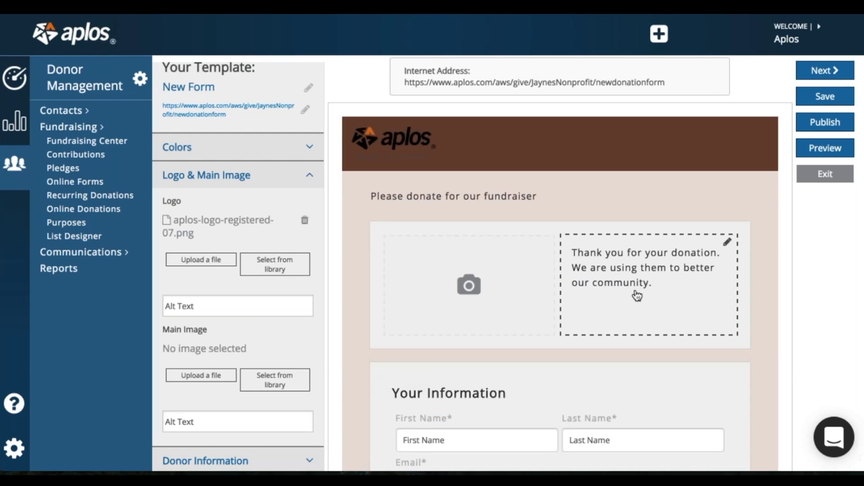
Expand the Donor Information settings
{"action": "scroll", "coordinate": [497, 194], "scroll_direction": "down", "scroll_amount": 1}
{"action": "scroll", "coordinate": [497, 194], "scroll_direction": "down", "scroll_amount": 1}
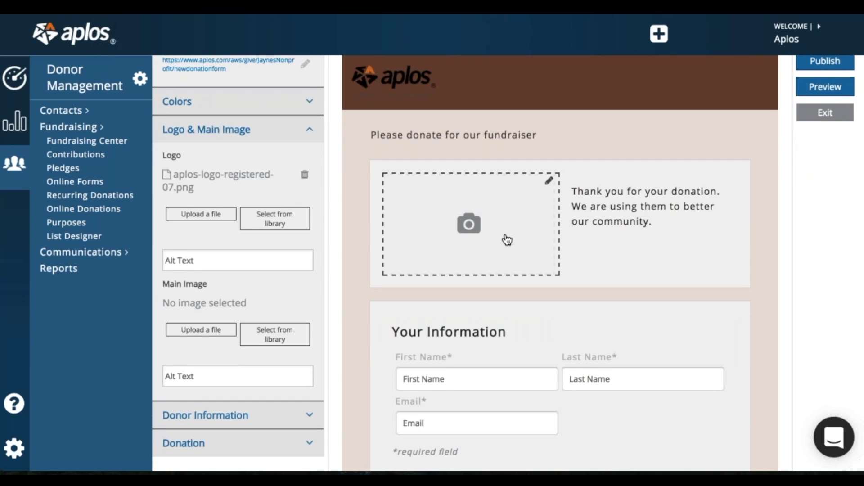
{"action": "scroll", "coordinate": [507, 239], "scroll_direction": "up", "scroll_amount": 1}
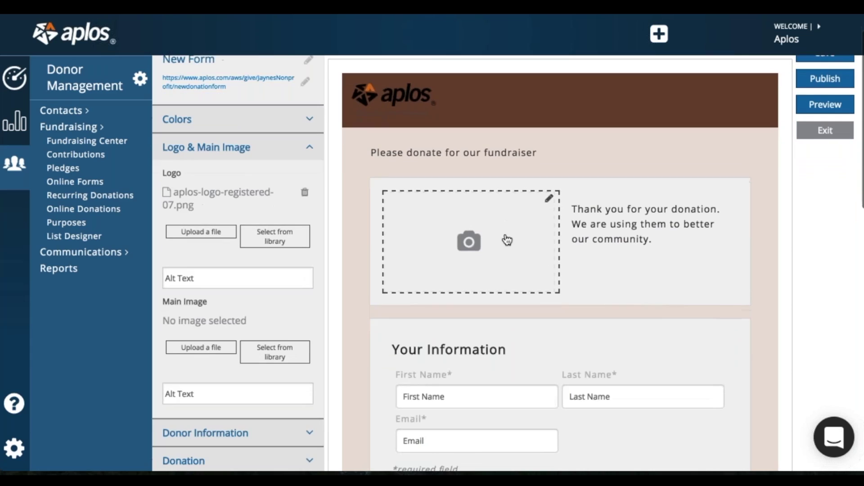
{"action": "scroll", "coordinate": [506, 239], "scroll_direction": "down", "scroll_amount": 1}
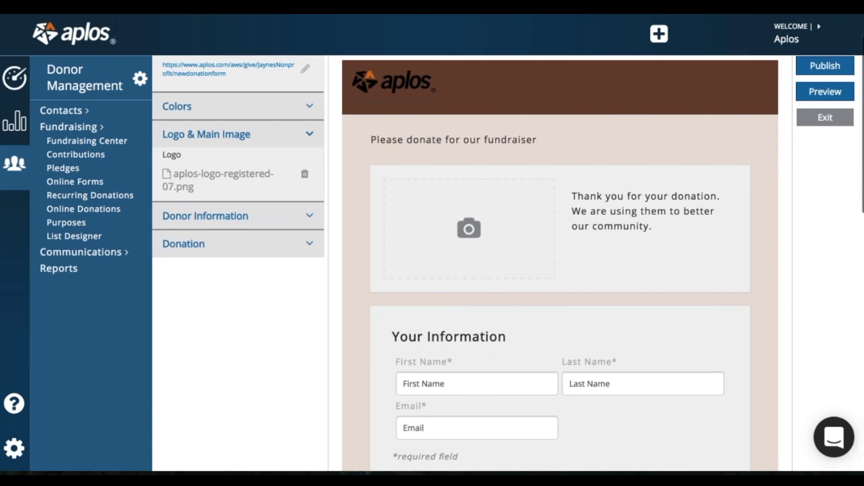
{"action": "left_click", "coordinate": [295, 162]}
Add a required Full Address block to the donor information fields
{"action": "scroll", "coordinate": [434, 228], "scroll_direction": "down", "scroll_amount": 3}
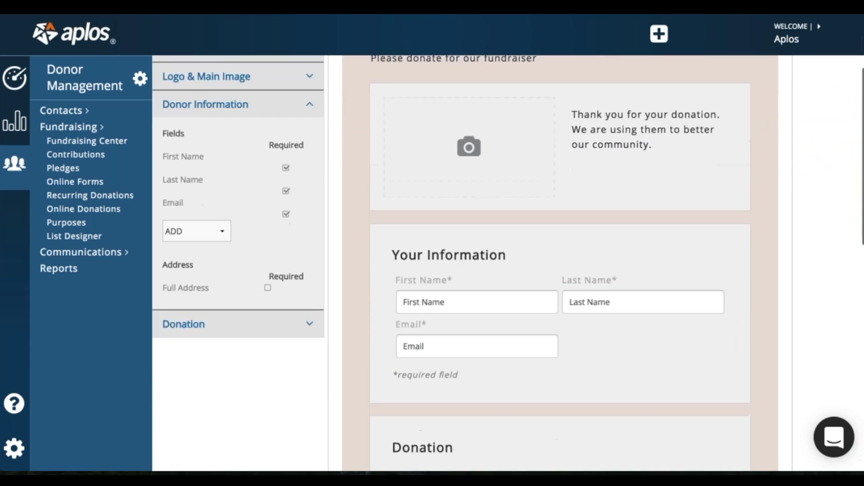
{"action": "scroll", "coordinate": [561, 263], "scroll_direction": "down", "scroll_amount": 3}
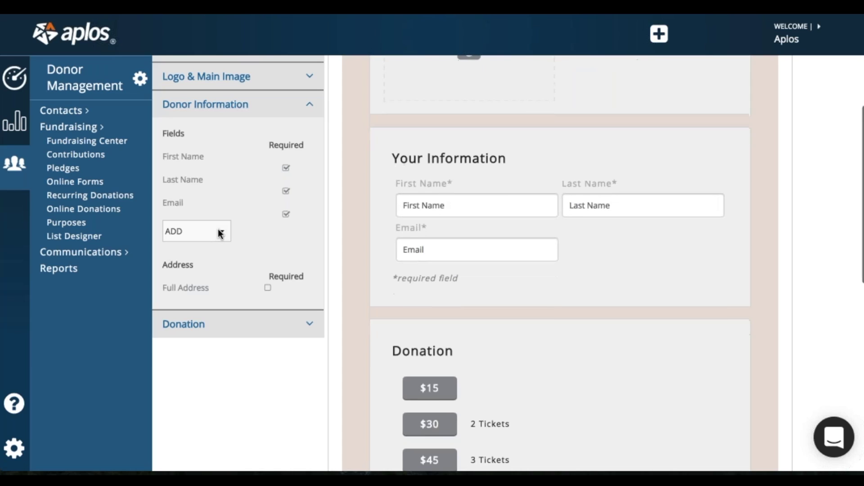
{"action": "left_click", "coordinate": [267, 288]}
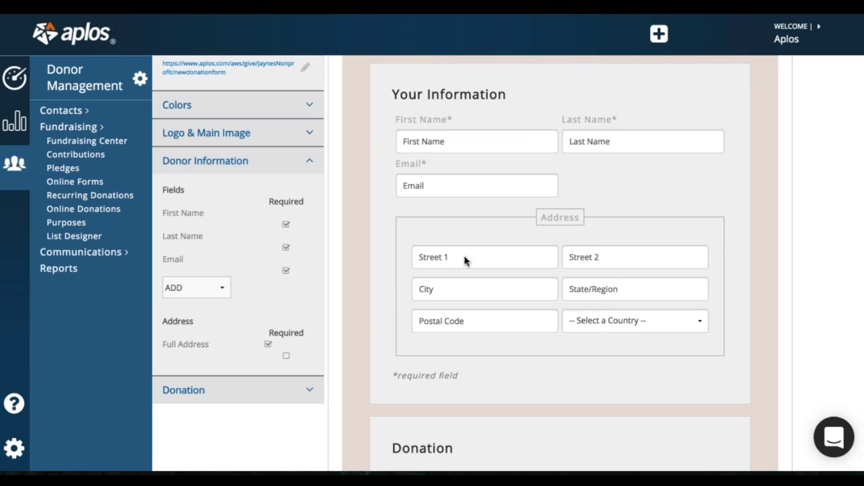
{"action": "left_click", "coordinate": [287, 356]}
{"action": "left_click_drag", "start_coordinate": [579, 219], "coordinate": [582, 218]}
{"action": "scroll", "coordinate": [606, 225], "scroll_direction": "up", "scroll_amount": 1}
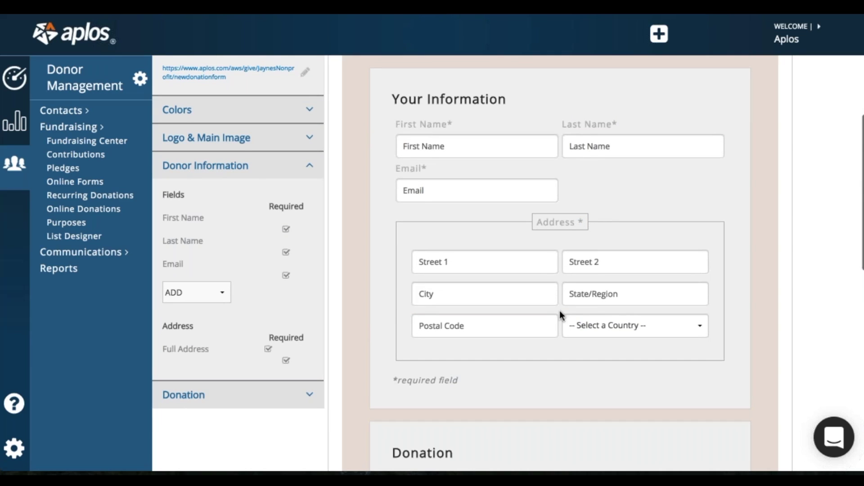
{"action": "left_click", "coordinate": [309, 166]}
{"action": "left_click", "coordinate": [308, 194]}
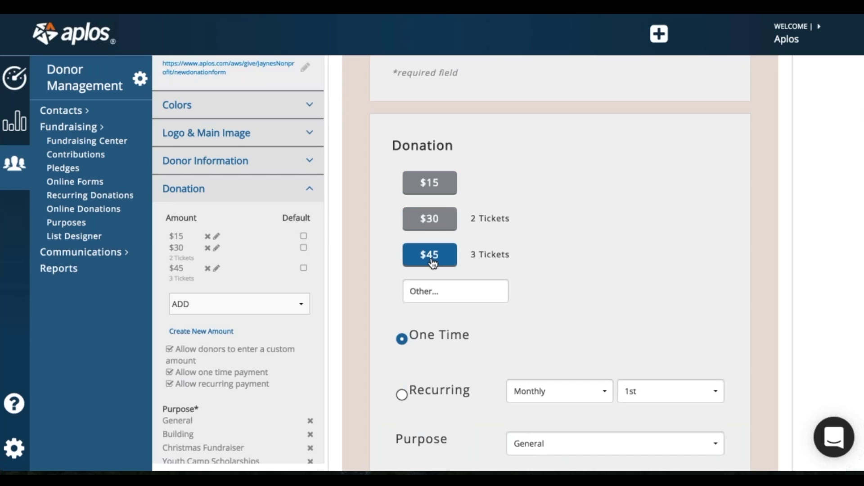
Remove the $45 and $30 amounts and add a $75 suggested amount
{"action": "left_click", "coordinate": [208, 269]}
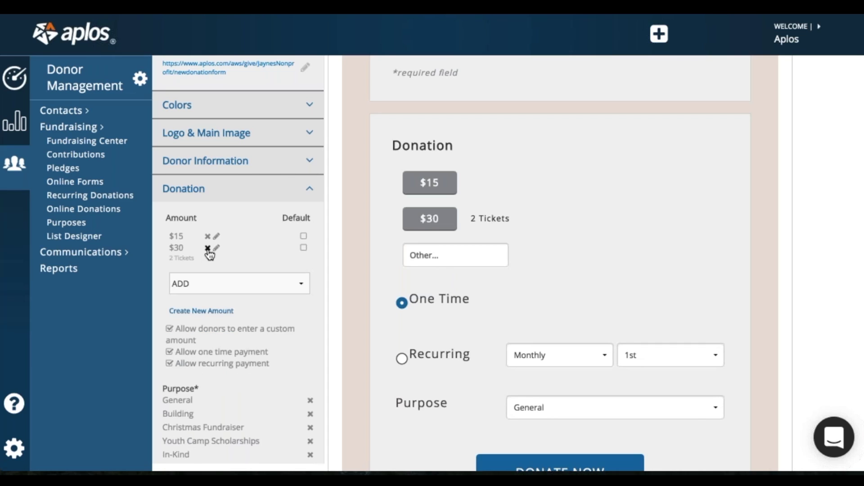
{"action": "left_click", "coordinate": [207, 248]}
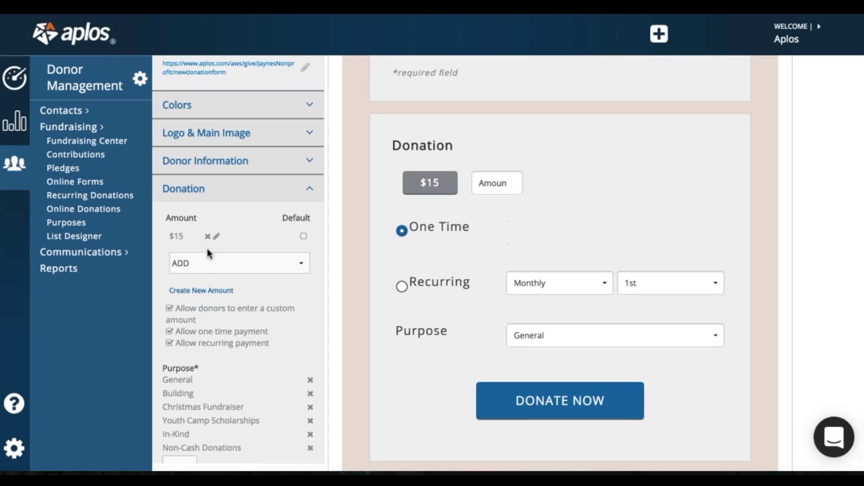
{"action": "left_click", "coordinate": [303, 265]}
{"action": "left_click", "coordinate": [228, 309]}
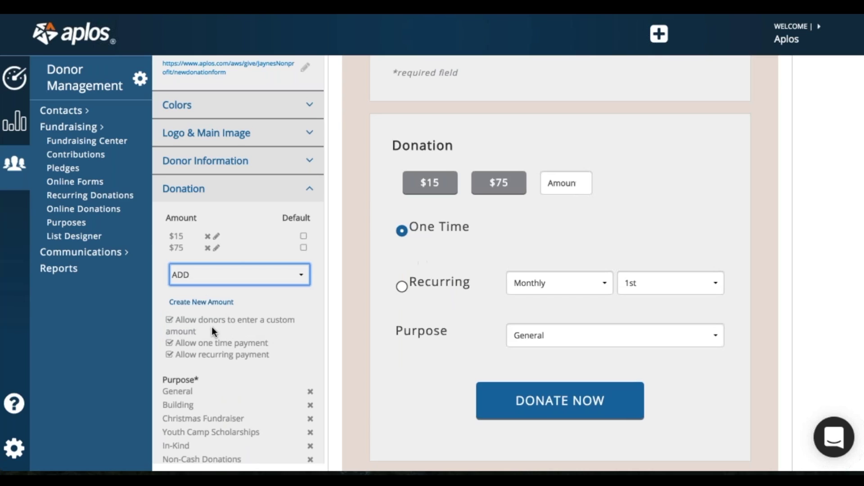
{"action": "scroll", "coordinate": [415, 219], "scroll_direction": "down", "scroll_amount": 1}
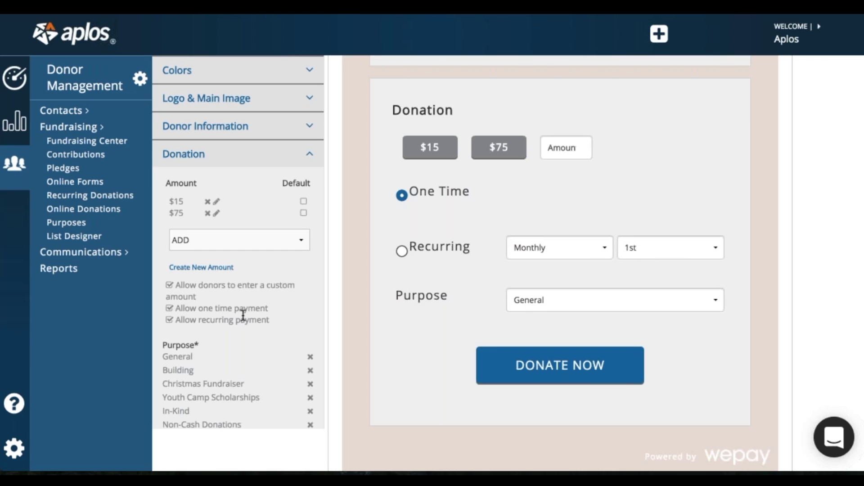
{"action": "scroll", "coordinate": [241, 311], "scroll_direction": "down", "scroll_amount": 3}
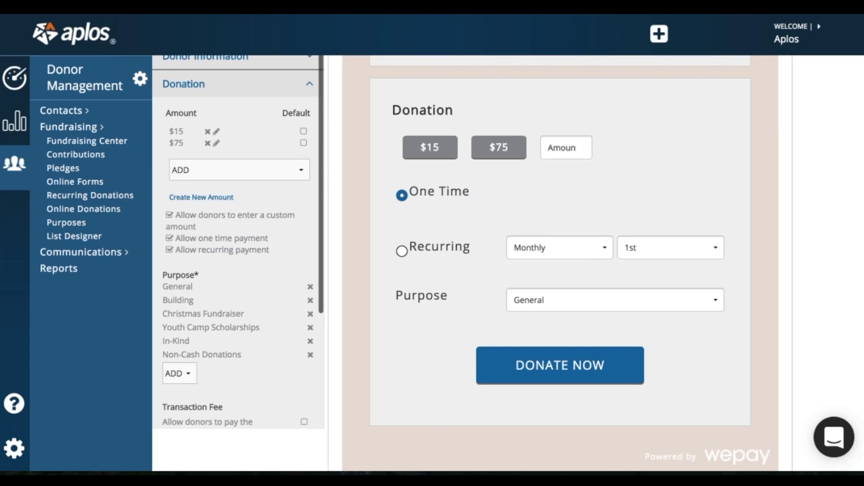
Remove the Non-Cash, In-Kind, Youth Camp, Christmas Fundraiser and Building purposes, leaving General
{"action": "left_click", "coordinate": [310, 354]}
{"action": "left_click", "coordinate": [310, 340]}
{"action": "left_click", "coordinate": [310, 322]}
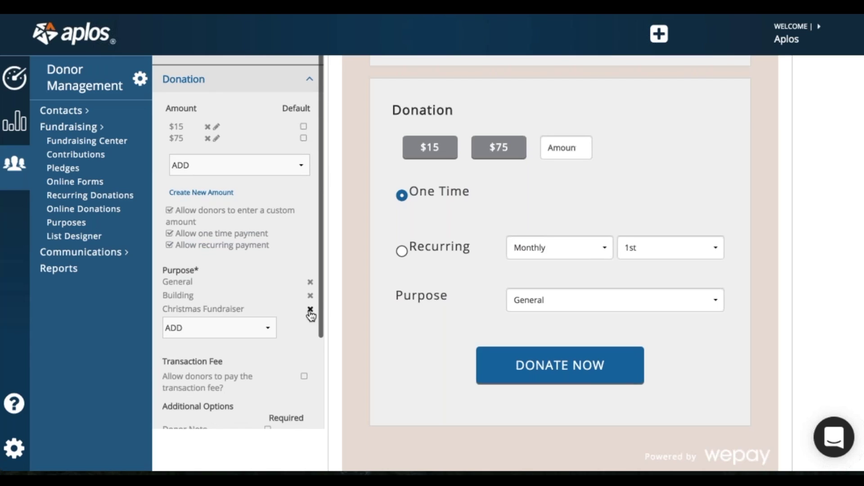
{"action": "left_click", "coordinate": [310, 309]}
{"action": "left_click", "coordinate": [310, 295]}
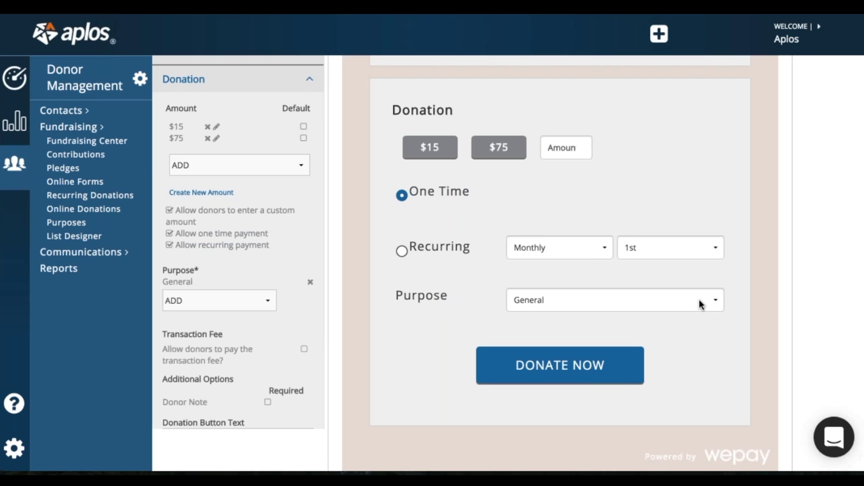
Let donors pay the transaction fee and add a donor Note field
{"action": "scroll", "coordinate": [290, 321], "scroll_direction": "down", "scroll_amount": 1}
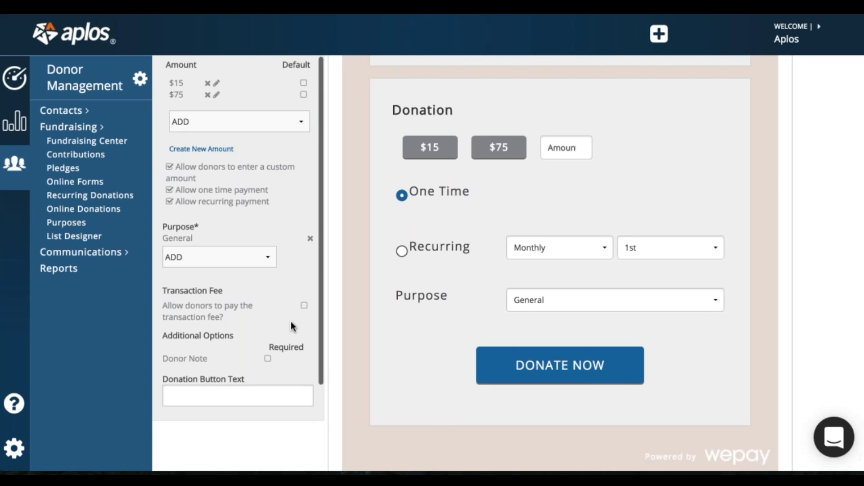
{"action": "left_click", "coordinate": [305, 306]}
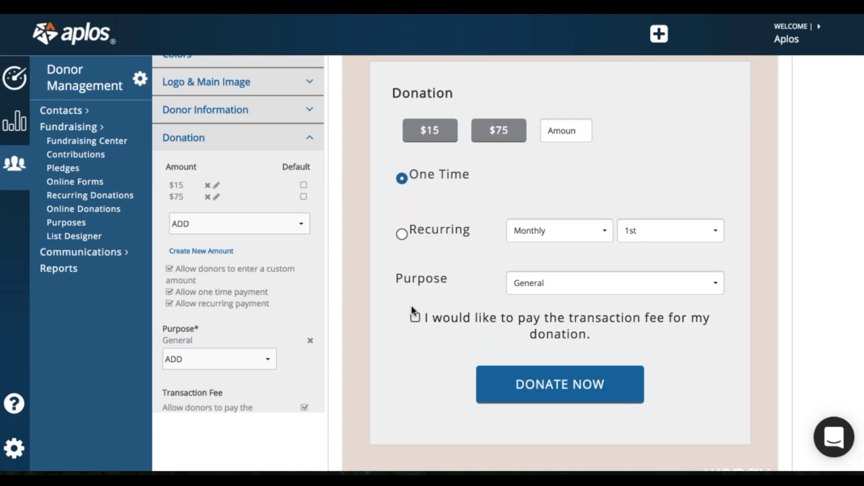
{"action": "scroll", "coordinate": [266, 376], "scroll_direction": "down", "scroll_amount": 3}
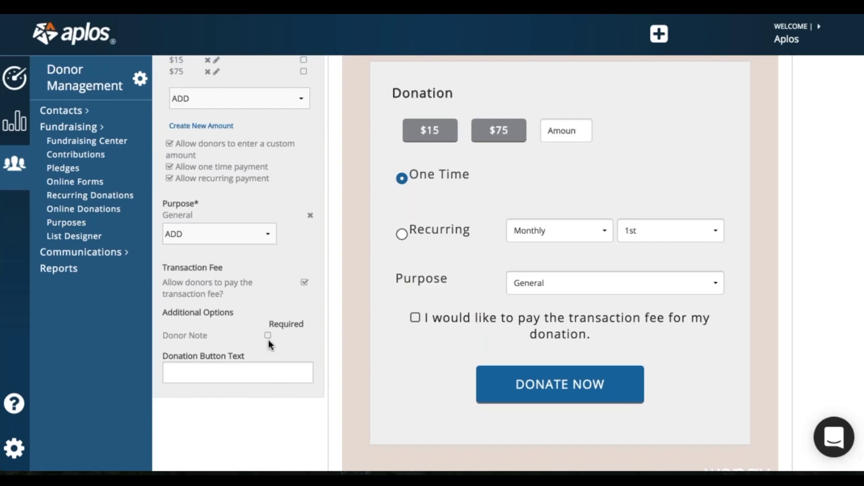
{"action": "left_click", "coordinate": [269, 338]}
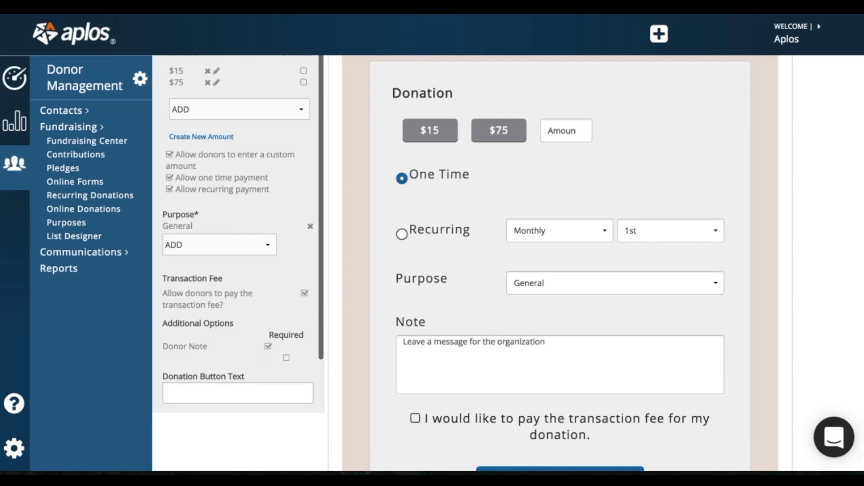
Make the donor Note field required on the donation form
{"action": "scroll", "coordinate": [462, 366], "scroll_direction": "down", "scroll_amount": 2}
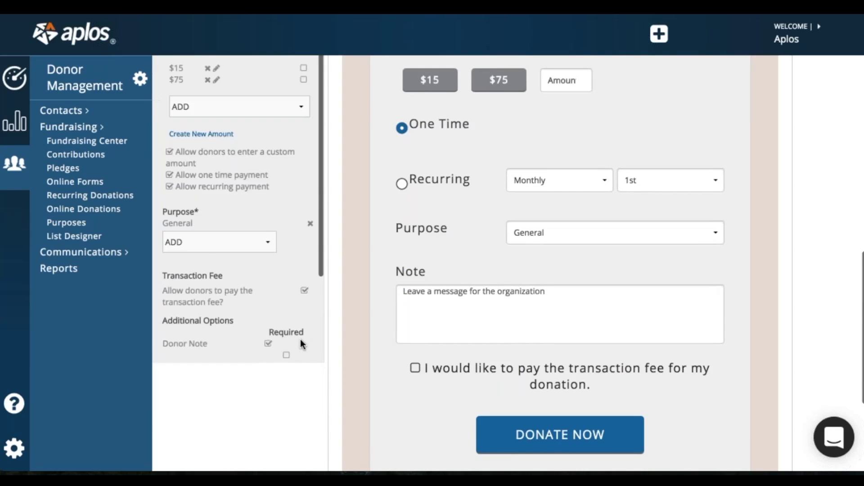
{"action": "scroll", "coordinate": [300, 338], "scroll_direction": "down", "scroll_amount": 3}
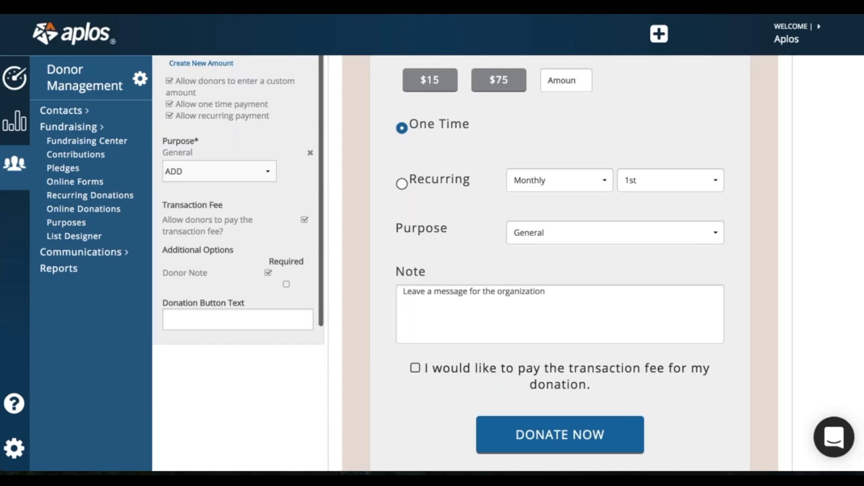
{"action": "left_click", "coordinate": [286, 284]}
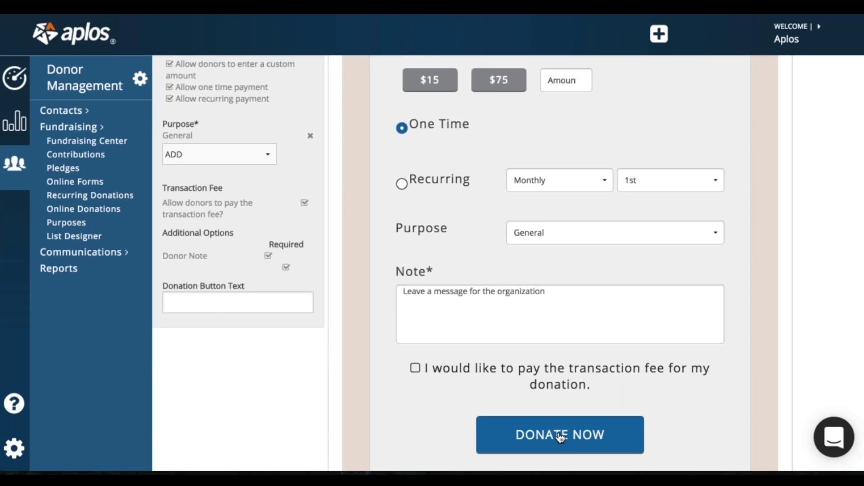
Change the donation button text to 'Next Page'
{"action": "left_click", "coordinate": [165, 303]}
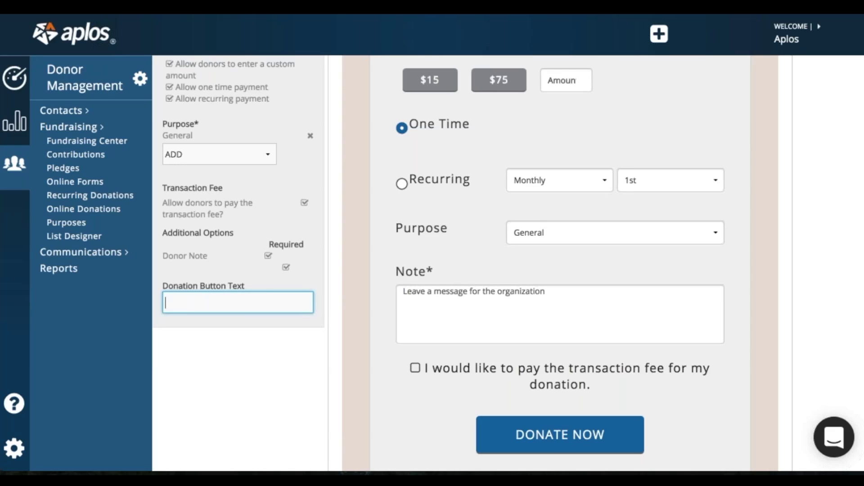
{"action": "type", "text": "Next Pag"}
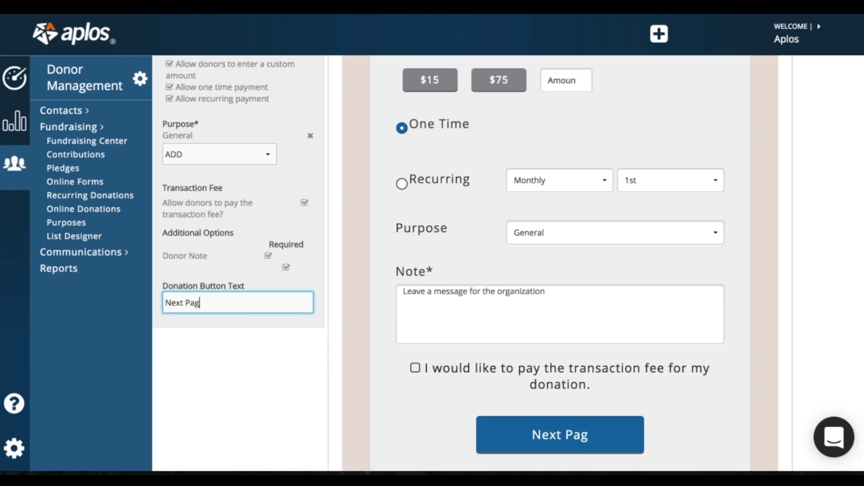
{"action": "type", "text": "e"}
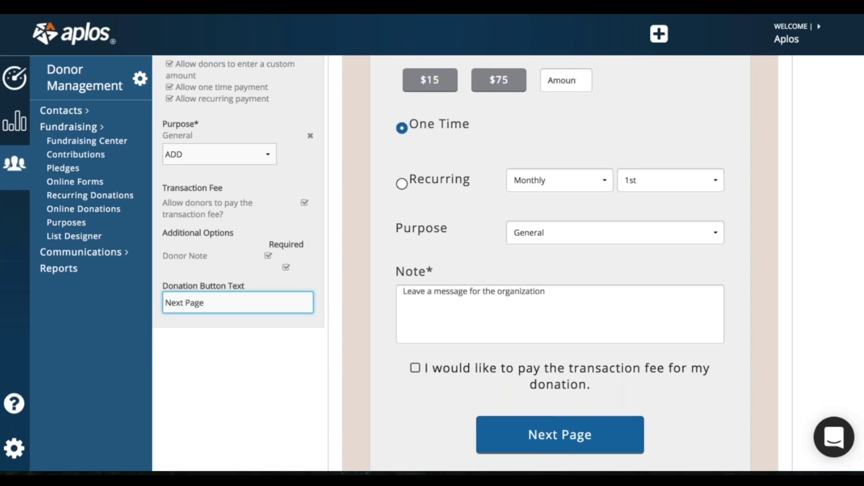
{"action": "scroll", "coordinate": [642, 413], "scroll_direction": "up", "scroll_amount": 10}
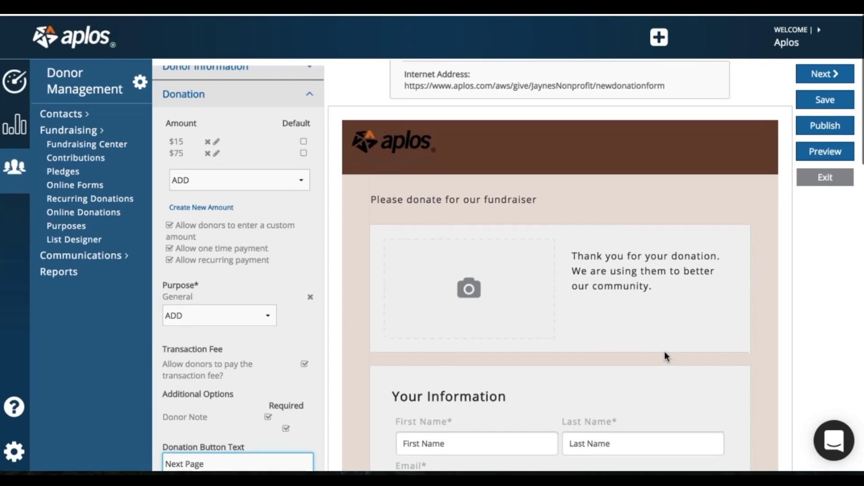
Advance to the Billing Information page and review its fields down to the total
{"action": "left_click", "coordinate": [806, 74]}
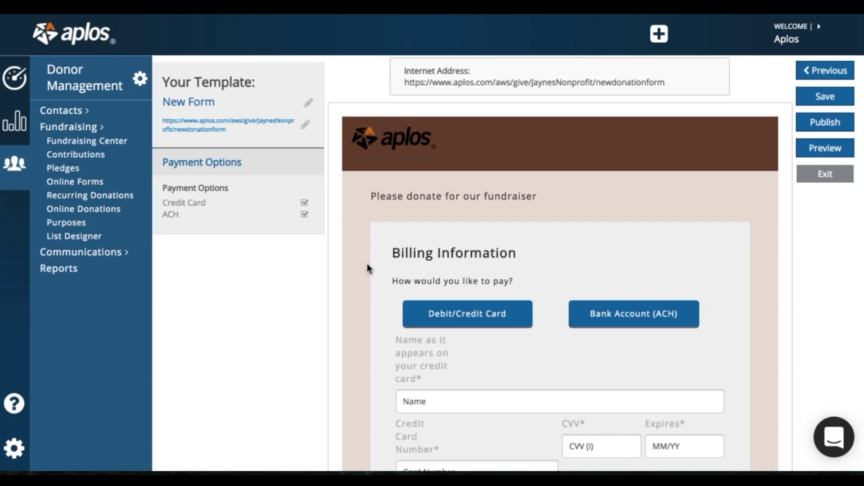
{"action": "scroll", "coordinate": [367, 266], "scroll_direction": "down", "scroll_amount": 2}
{"action": "scroll", "coordinate": [367, 267], "scroll_direction": "down", "scroll_amount": 1}
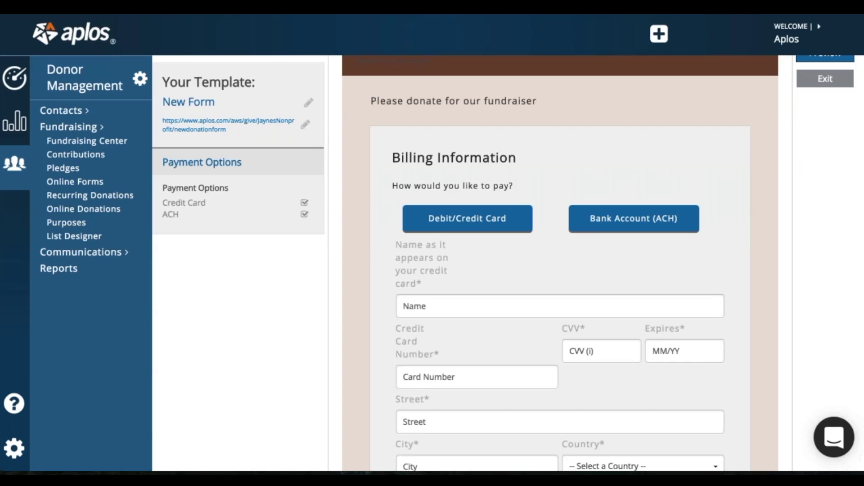
{"action": "scroll", "coordinate": [509, 260], "scroll_direction": "down", "scroll_amount": 6}
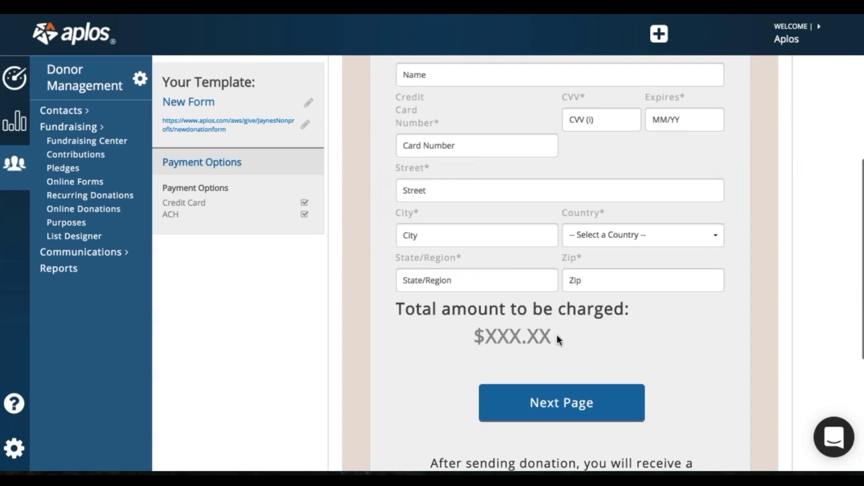
{"action": "scroll", "coordinate": [561, 335], "scroll_direction": "down", "scroll_amount": 2}
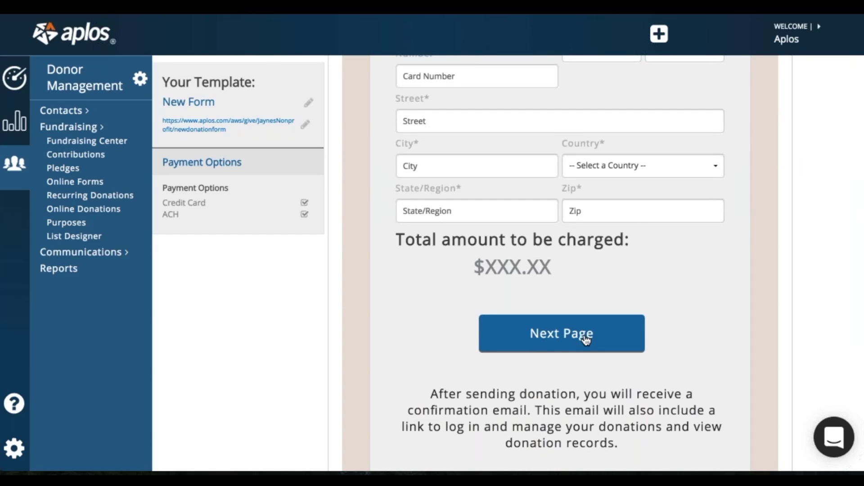
{"action": "scroll", "coordinate": [568, 340], "scroll_direction": "up", "scroll_amount": 10}
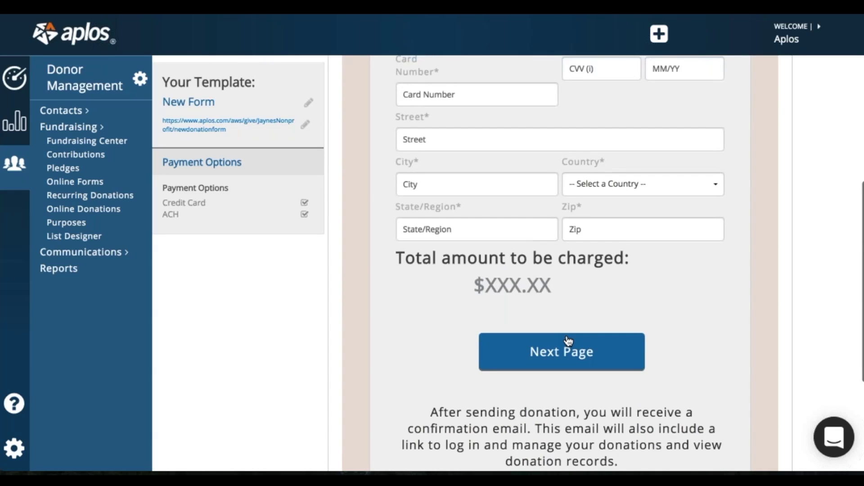
Back in the Donation section, replace the button text with 'Donate Now'
{"action": "left_click", "coordinate": [826, 72]}
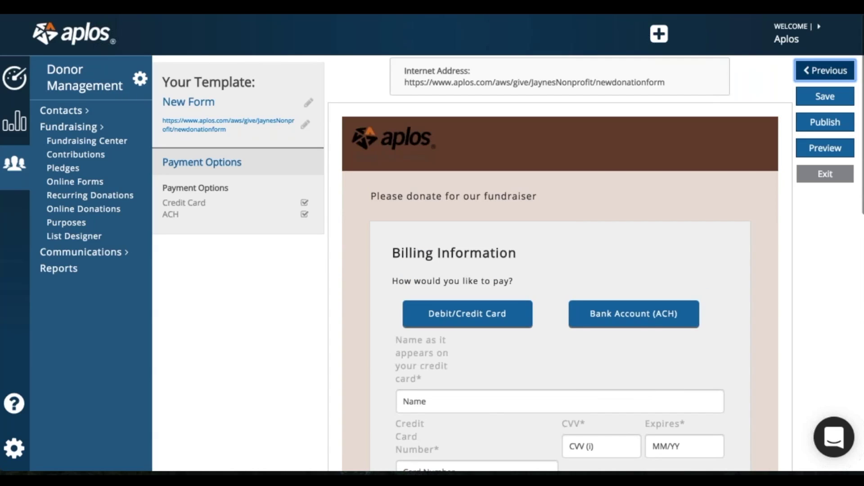
{"action": "left_click", "coordinate": [222, 247]}
{"action": "scroll", "coordinate": [211, 241], "scroll_direction": "down", "scroll_amount": 10}
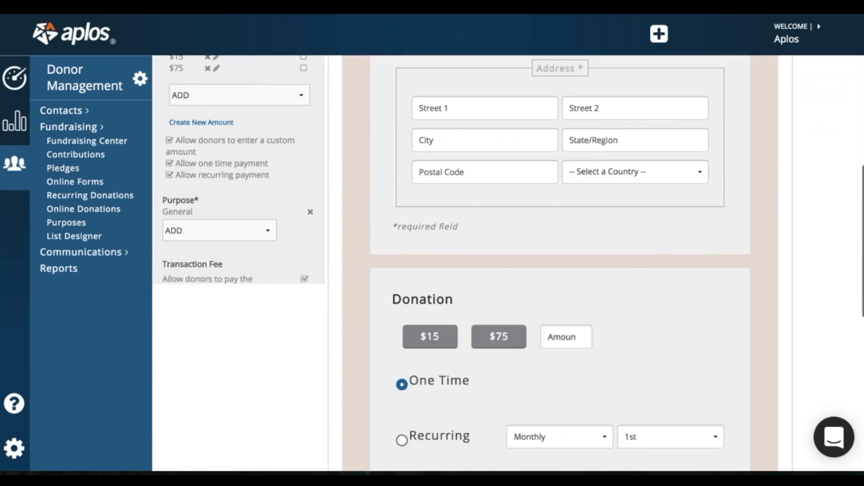
{"action": "triple_click", "coordinate": [204, 194]}
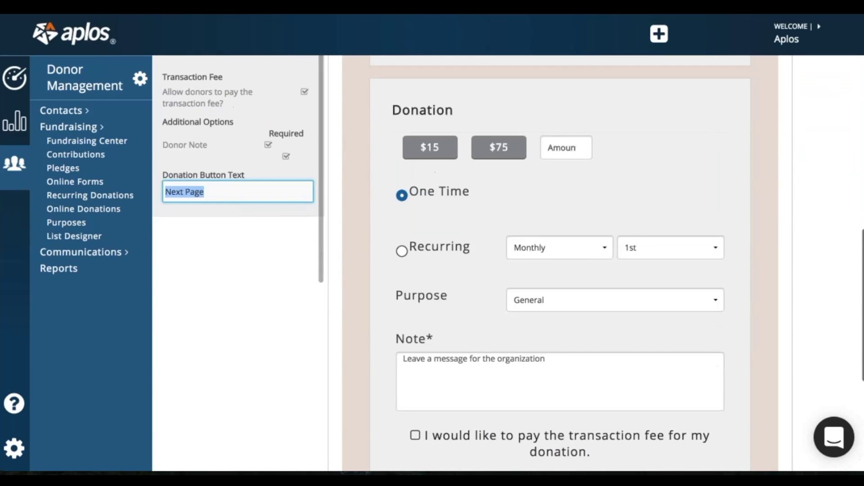
{"action": "type", "text": "Donate Now"}
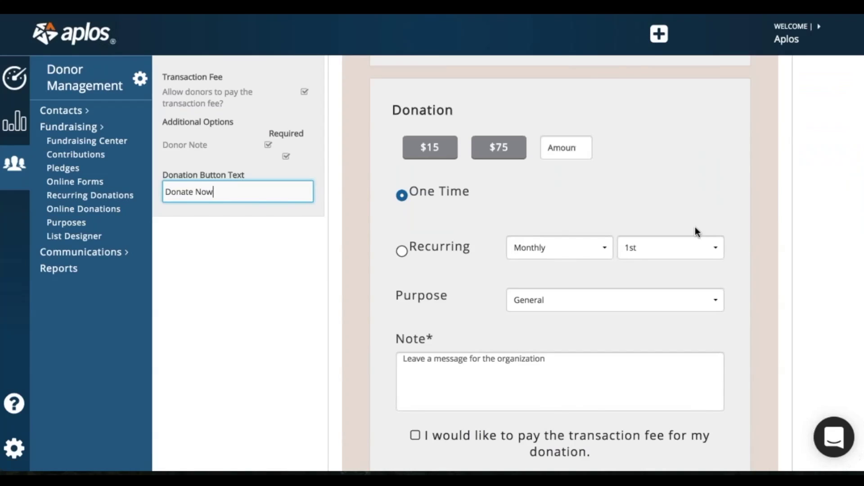
{"action": "scroll", "coordinate": [695, 228], "scroll_direction": "up", "scroll_amount": 10}
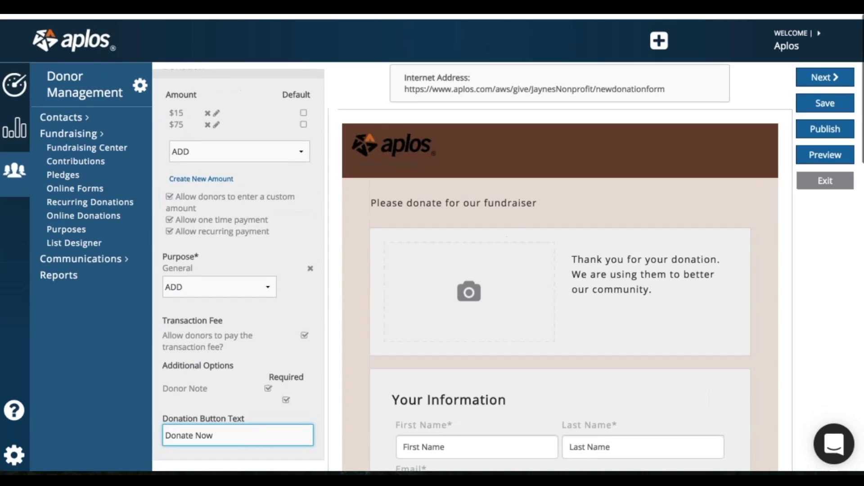
Check the 'Donate Now' button on the payment page, then return to the donation forms list
{"action": "left_click", "coordinate": [825, 70]}
{"action": "scroll", "coordinate": [706, 198], "scroll_direction": "down", "scroll_amount": 8}
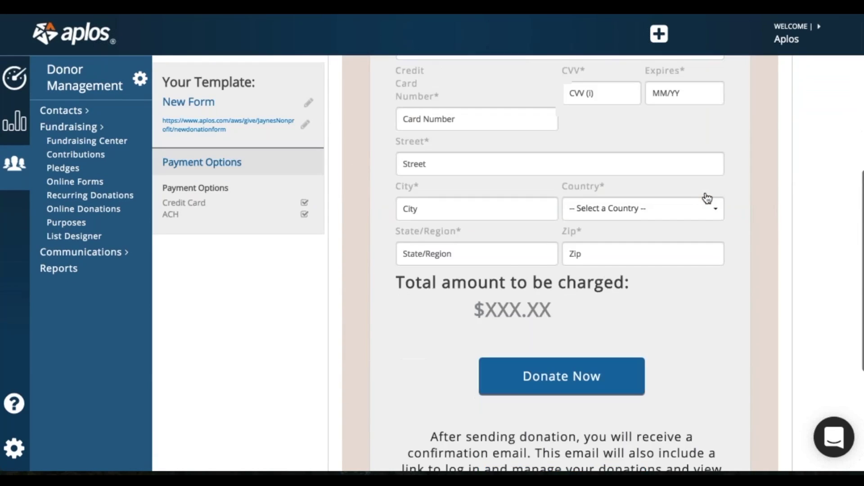
{"action": "scroll", "coordinate": [565, 349], "scroll_direction": "down", "scroll_amount": 2}
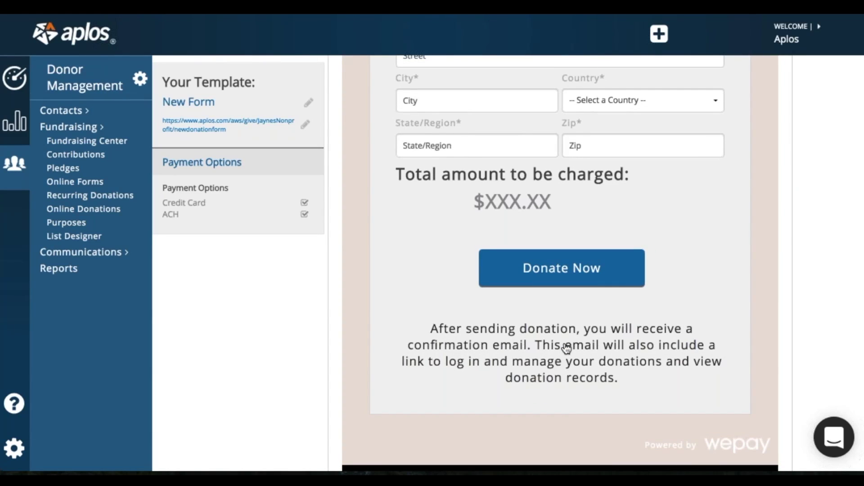
{"action": "scroll", "coordinate": [590, 312], "scroll_direction": "up", "scroll_amount": 2}
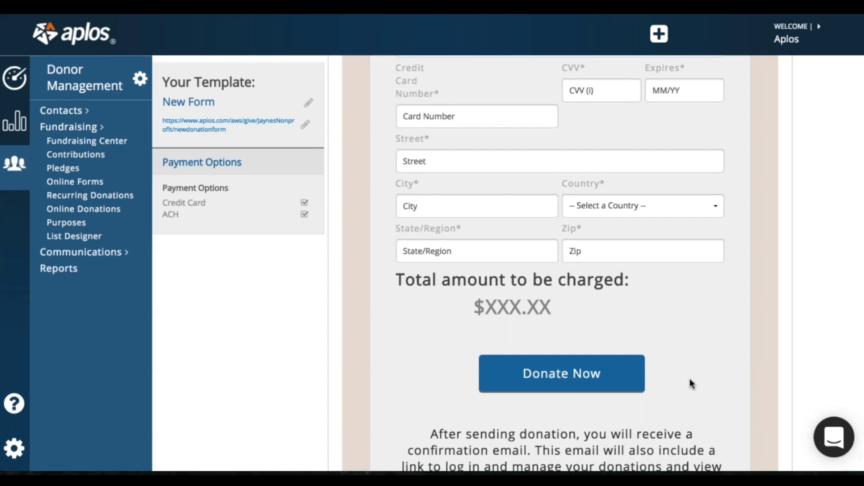
{"action": "left_click", "coordinate": [70, 184]}
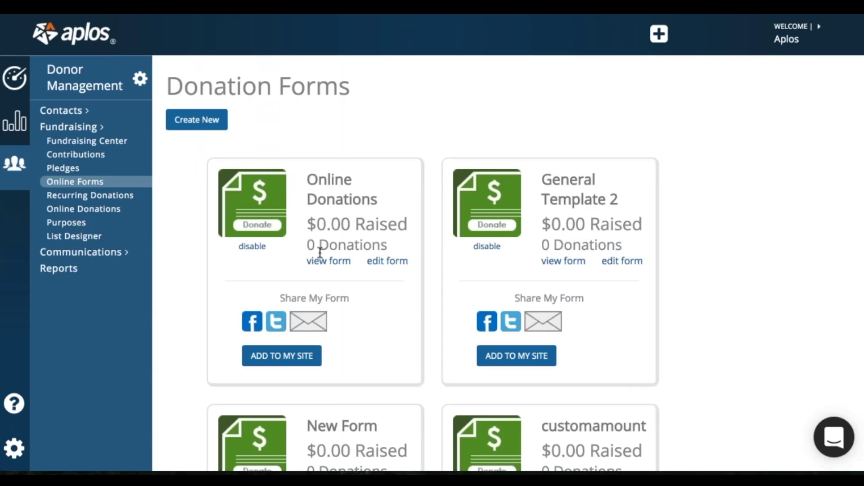
Choose ADD TO MY SITE on the Online Donations form card
{"action": "left_click", "coordinate": [281, 359]}
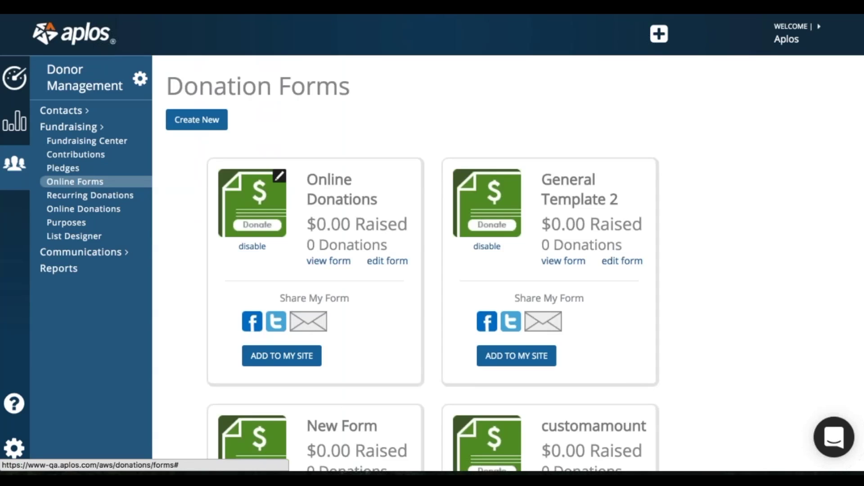
Check the received online donations table and the empty recurring donations list
{"action": "left_click", "coordinate": [95, 211]}
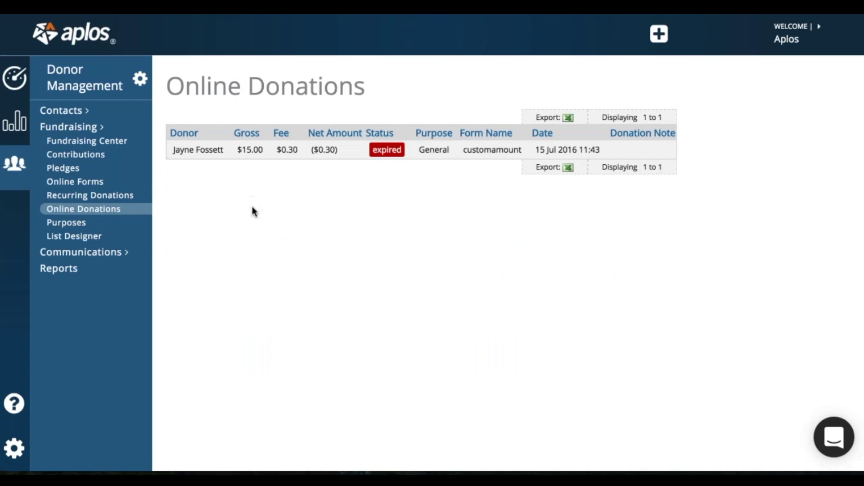
{"action": "left_click", "coordinate": [116, 198]}
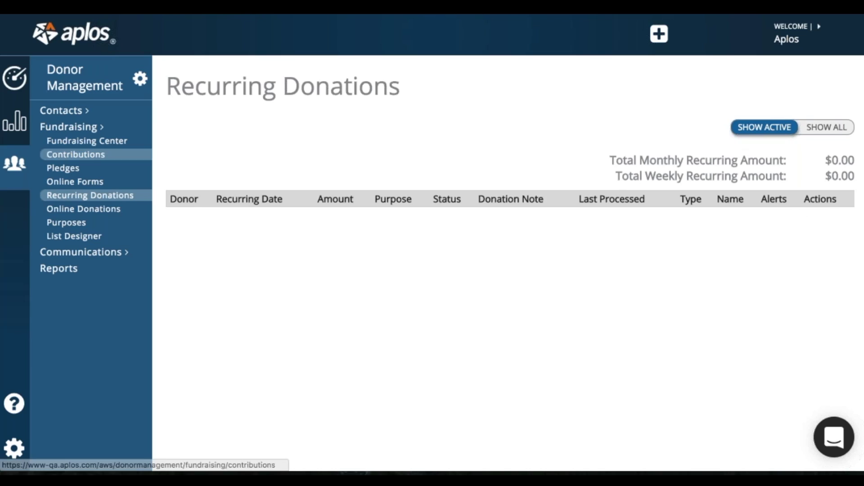
{"action": "left_click", "coordinate": [63, 181]}
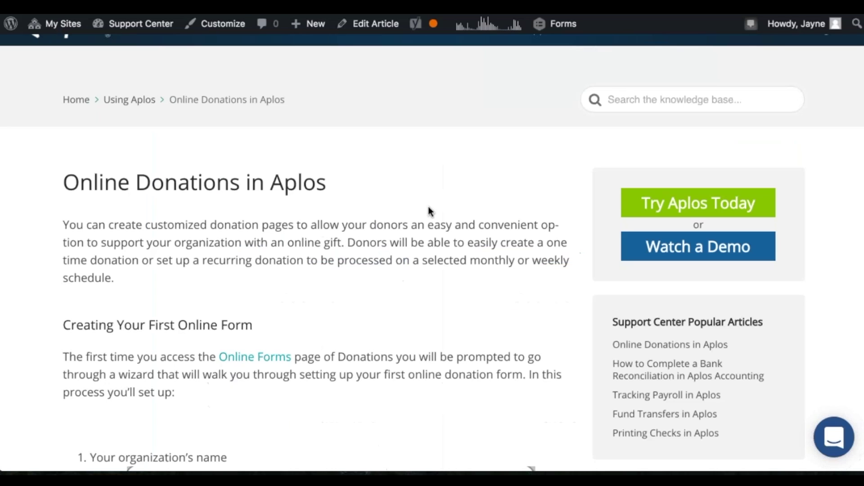
Scroll through the 'Online Donations in Aplos' wizard steps and back to the top
{"action": "scroll", "coordinate": [542, 205], "scroll_direction": "down", "scroll_amount": 5}
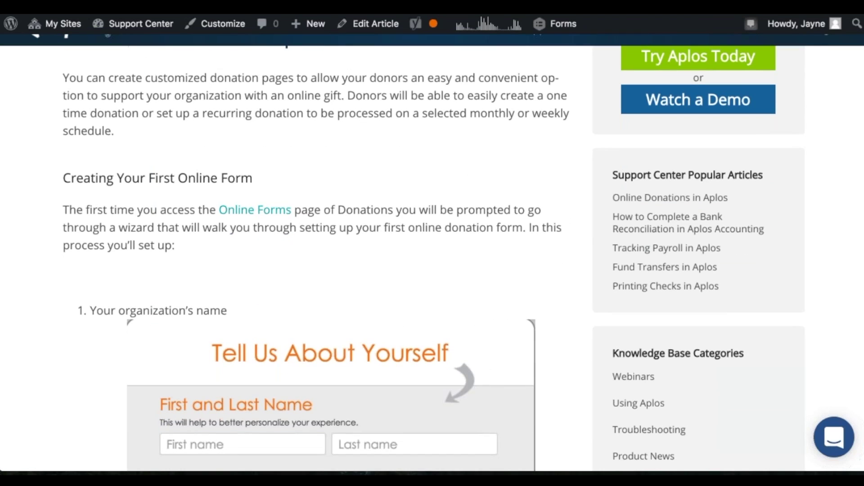
{"action": "scroll", "coordinate": [540, 199], "scroll_direction": "down", "scroll_amount": 5}
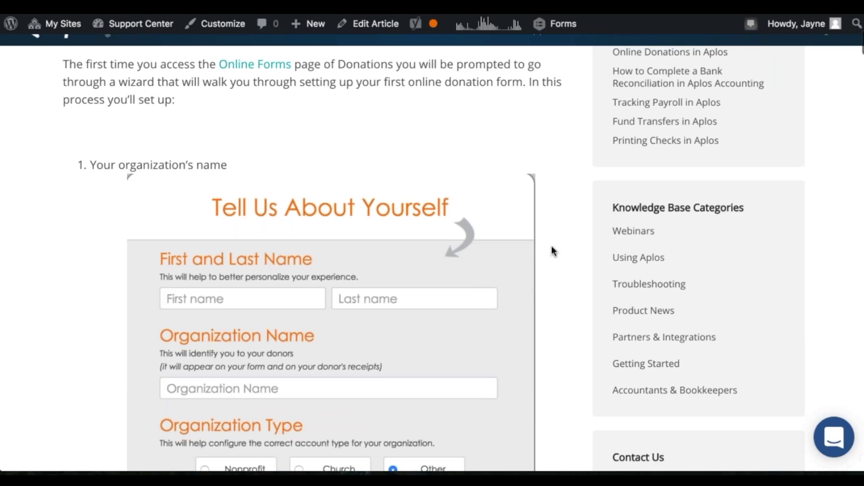
{"action": "scroll", "coordinate": [563, 243], "scroll_direction": "down", "scroll_amount": 5}
{"action": "scroll", "coordinate": [563, 247], "scroll_direction": "down", "scroll_amount": 10}
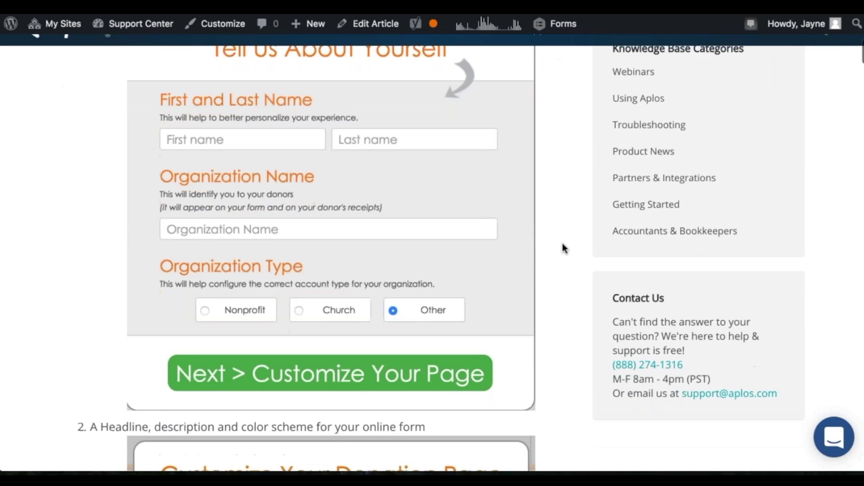
{"action": "scroll", "coordinate": [563, 244], "scroll_direction": "down", "scroll_amount": 15}
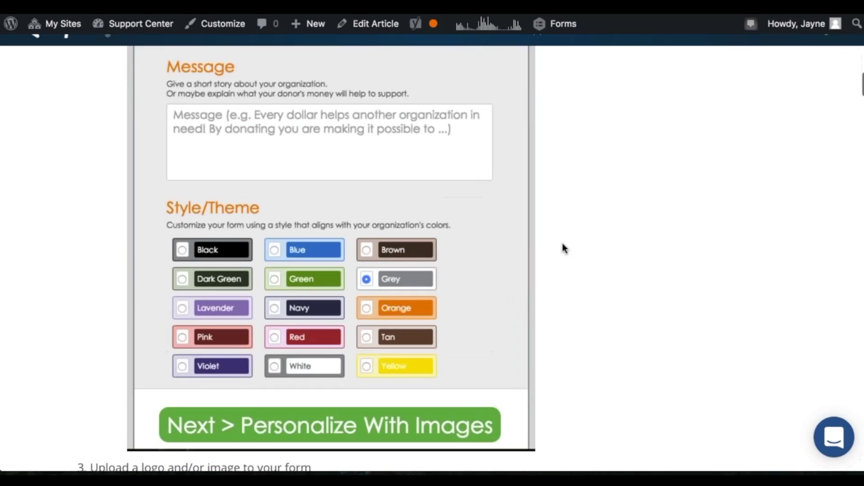
{"action": "scroll", "coordinate": [567, 246], "scroll_direction": "down", "scroll_amount": 2}
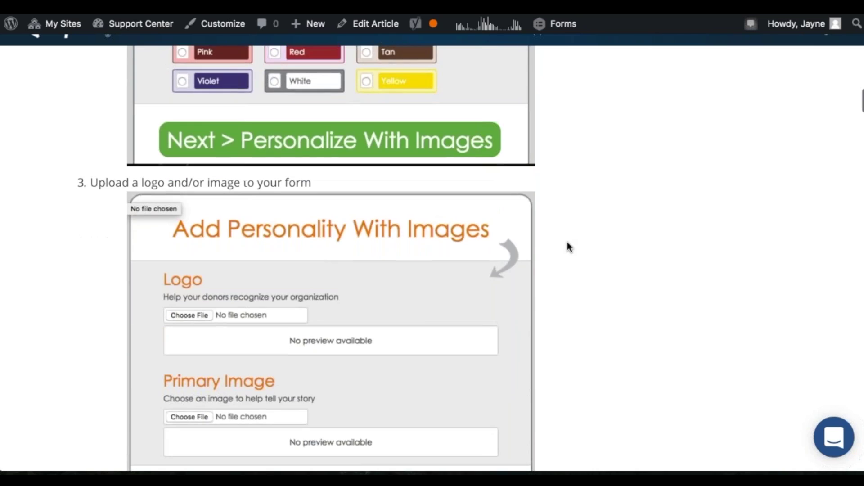
{"action": "scroll", "coordinate": [567, 247], "scroll_direction": "down", "scroll_amount": 2}
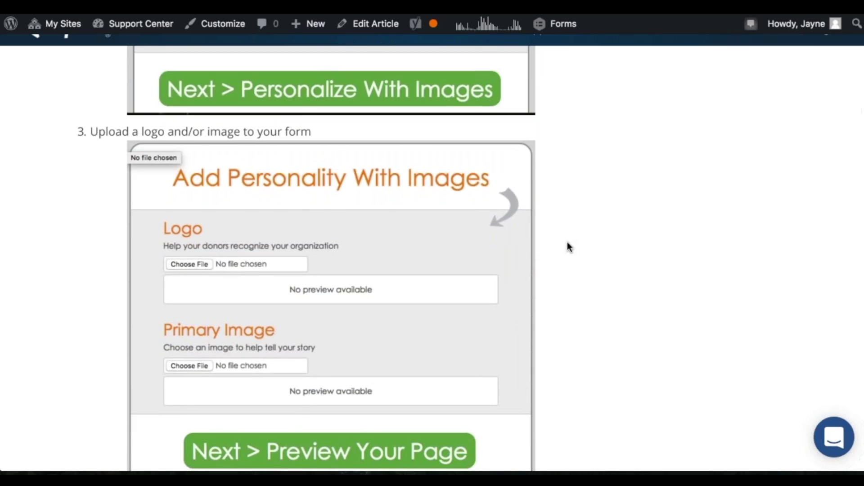
{"action": "scroll", "coordinate": [568, 247], "scroll_direction": "up", "scroll_amount": 20}
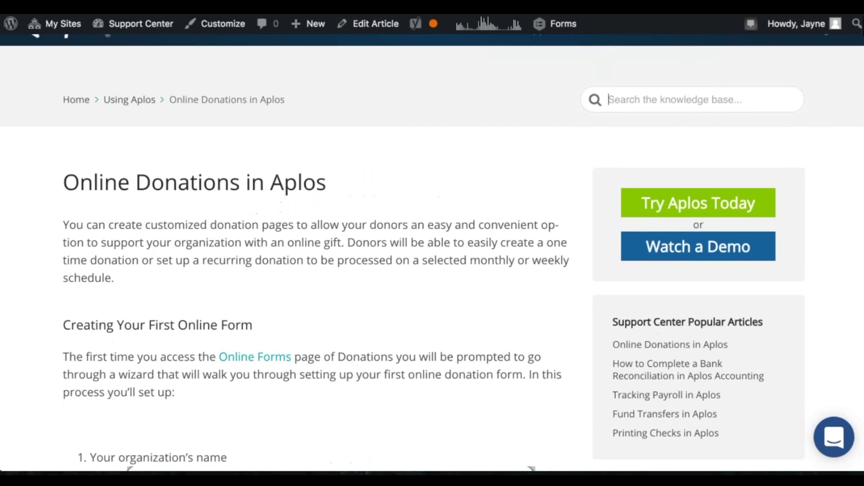